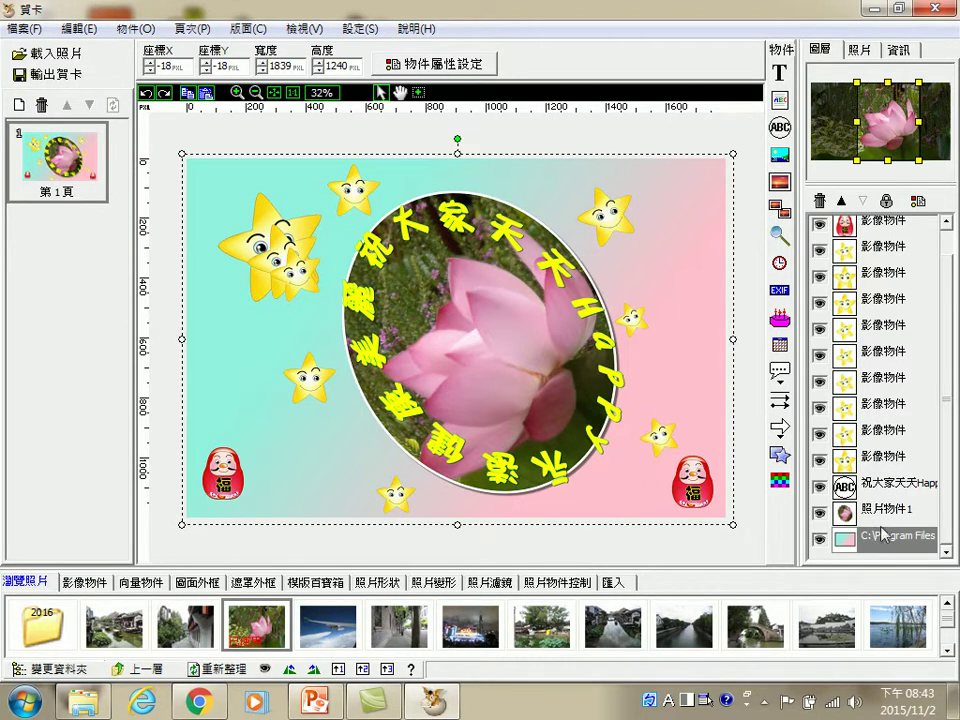
left_click(866, 510)
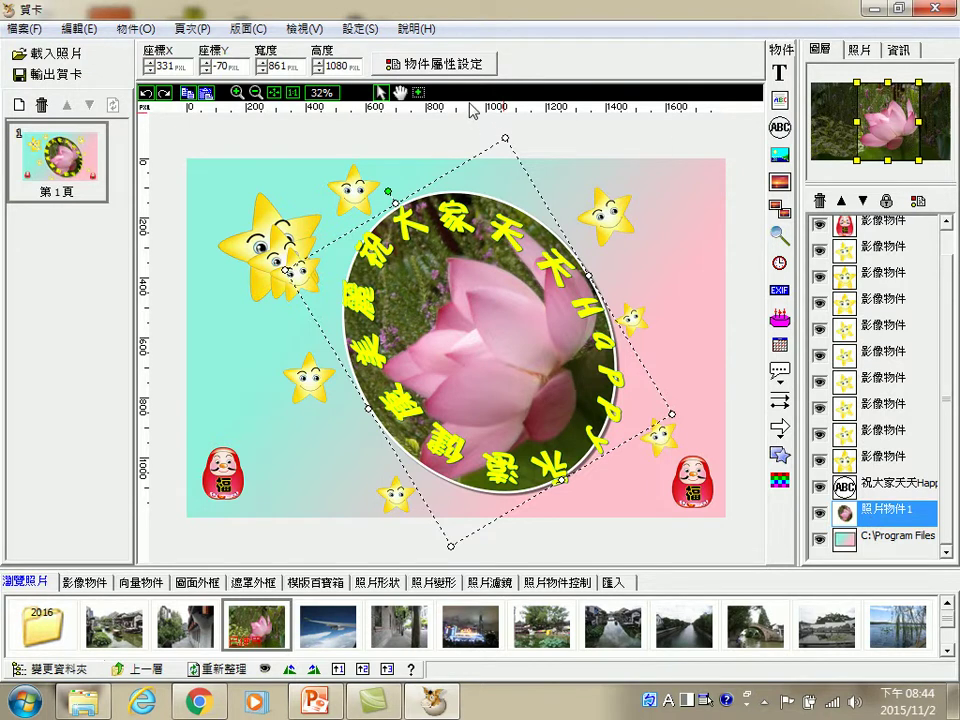
left_click(452, 66)
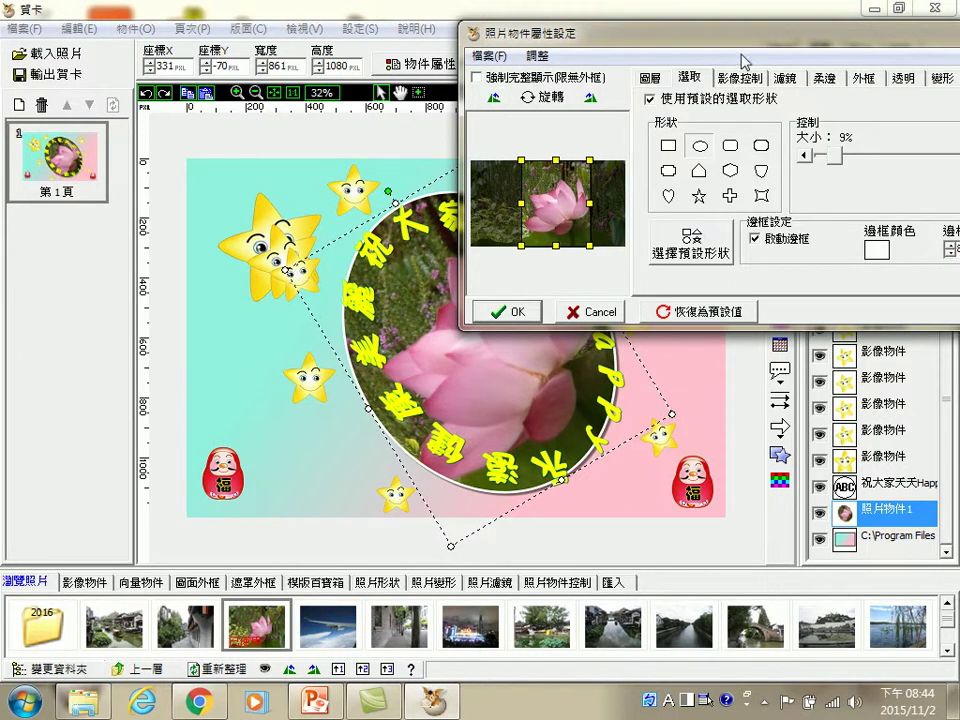
left_click_drag(525, 35, 450, 65)
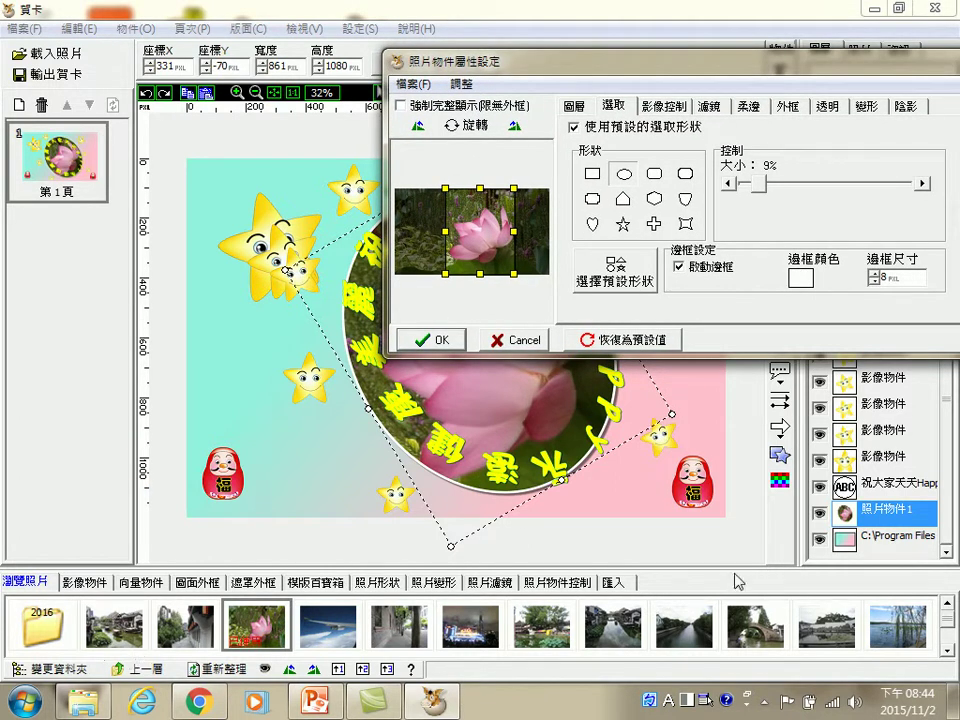
left_click_drag(454, 58, 304, 82)
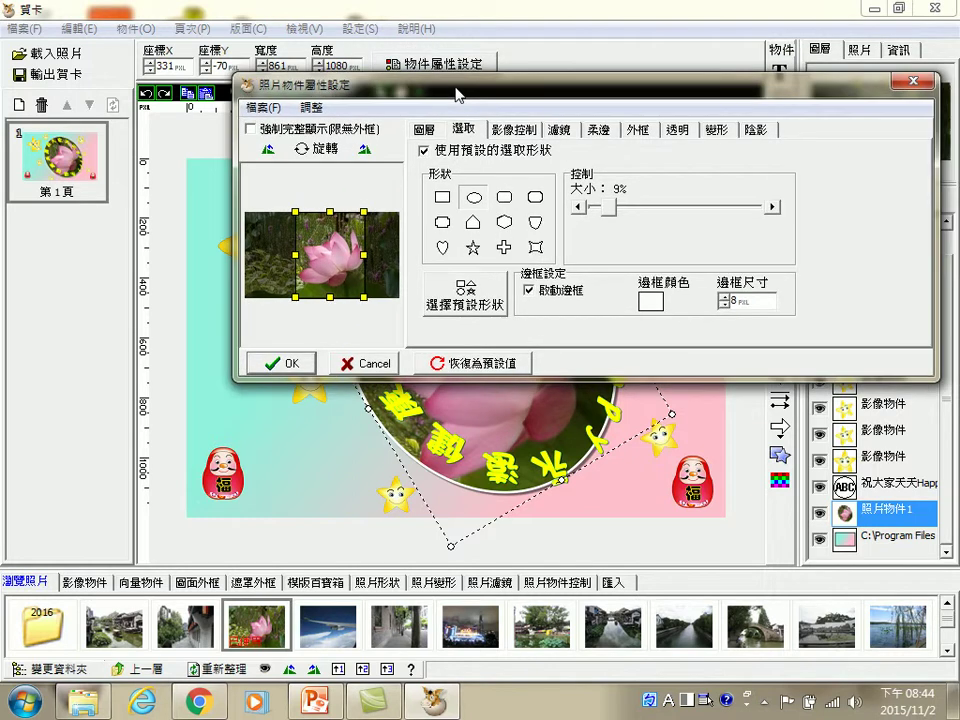
left_click(915, 83)
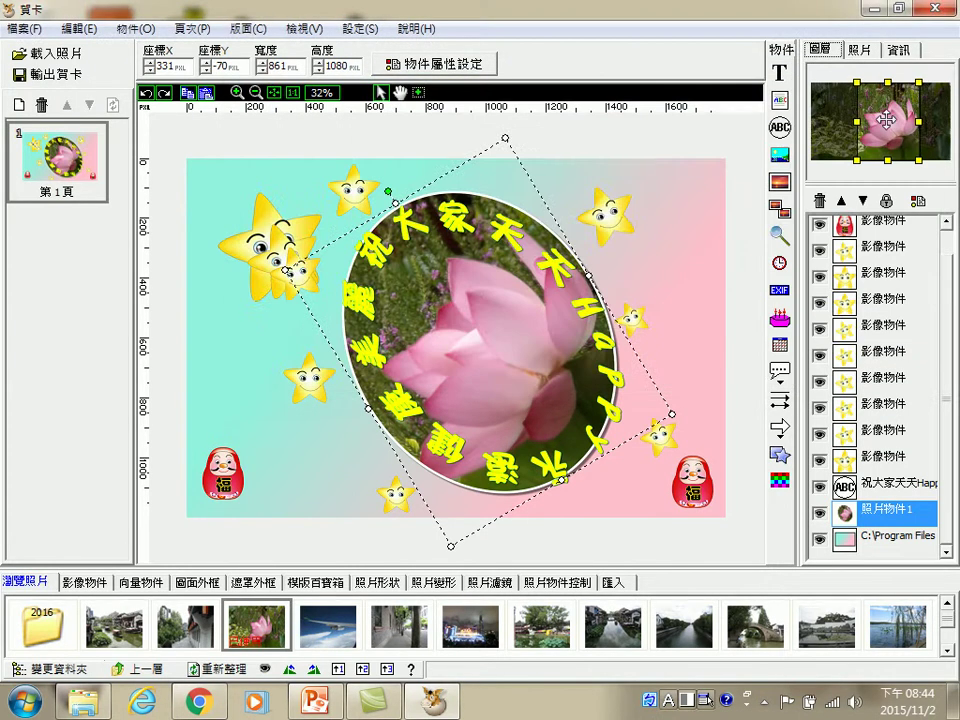
Step: Start loading another photo and browse to the 小森林 folder inside 20150718 on drive D
left_click(35, 55)
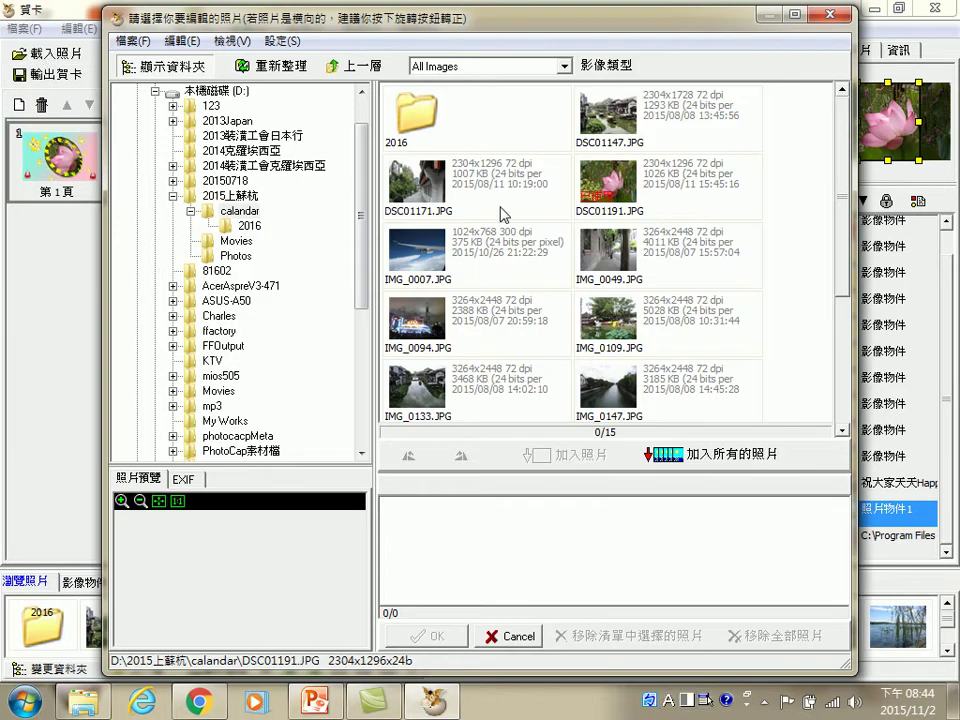
left_click(222, 197)
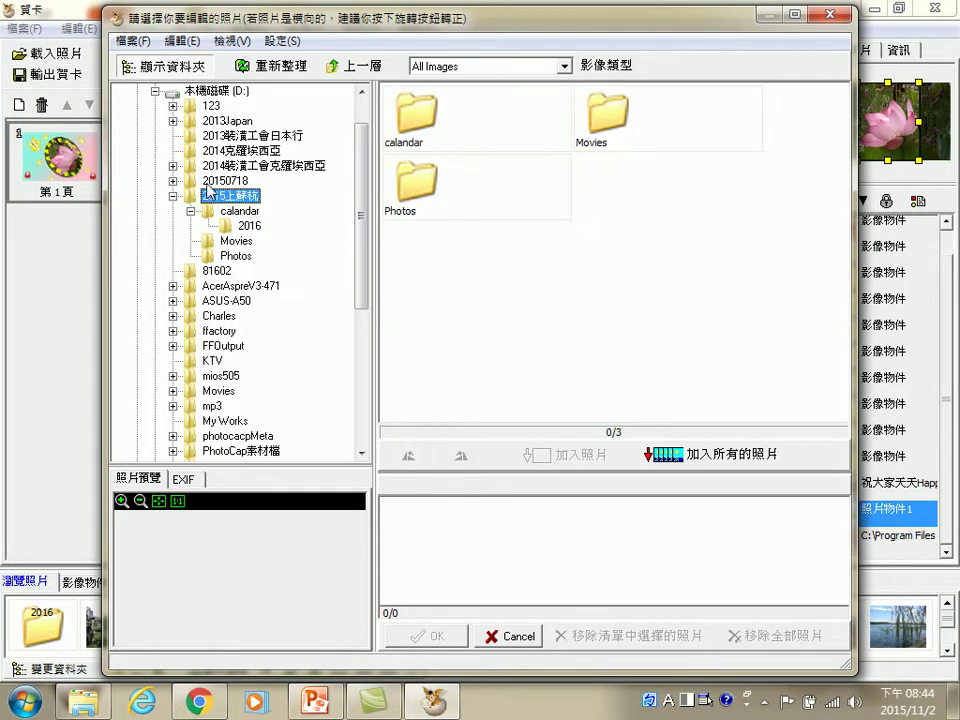
left_click(186, 181)
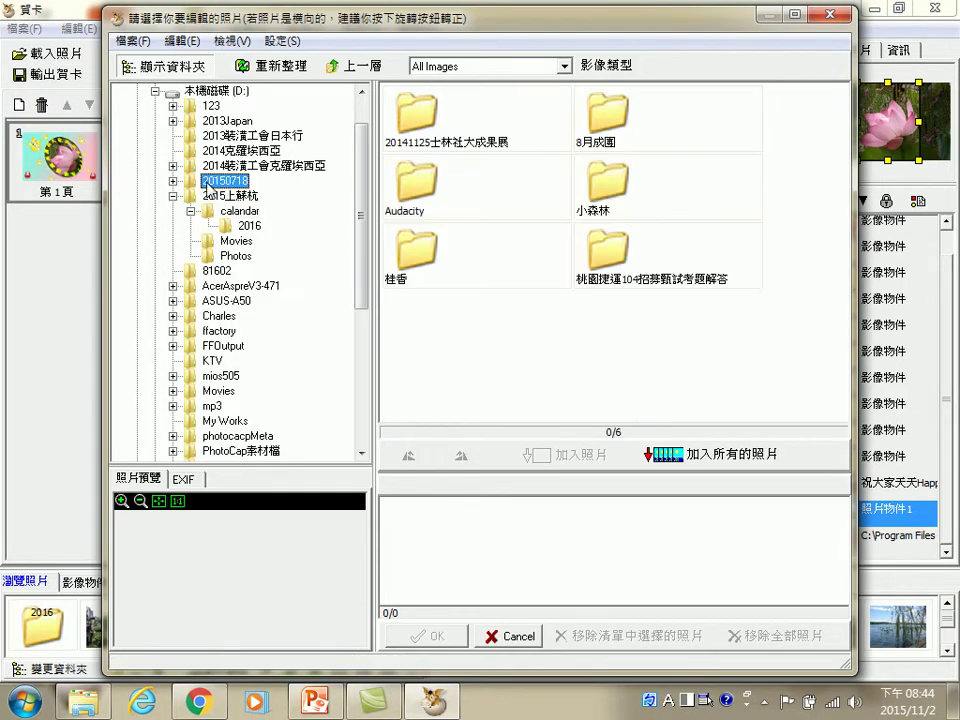
double_click(604, 199)
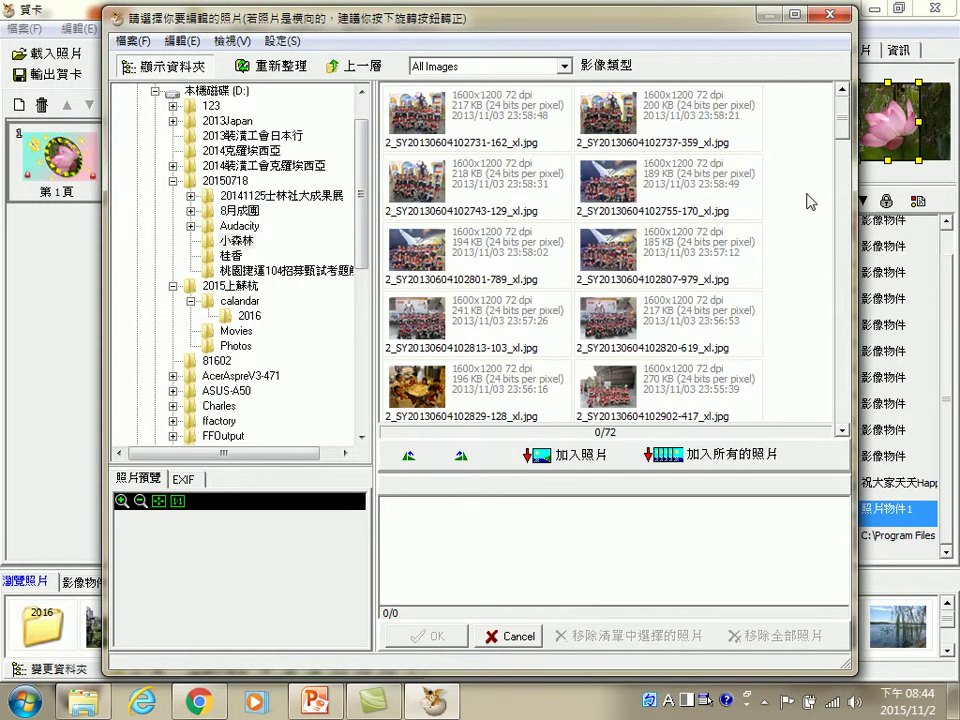
scroll(842, 148, "down", 1)
scroll(842, 148, "down", 2)
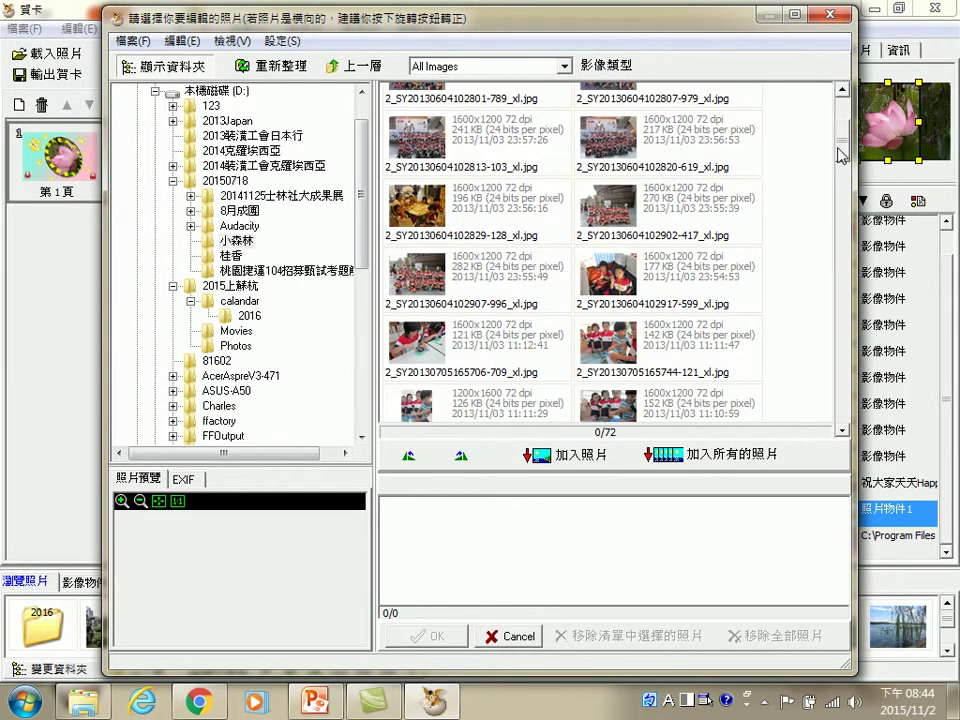
scroll(838, 163, "down", 1)
scroll(838, 163, "down", 5)
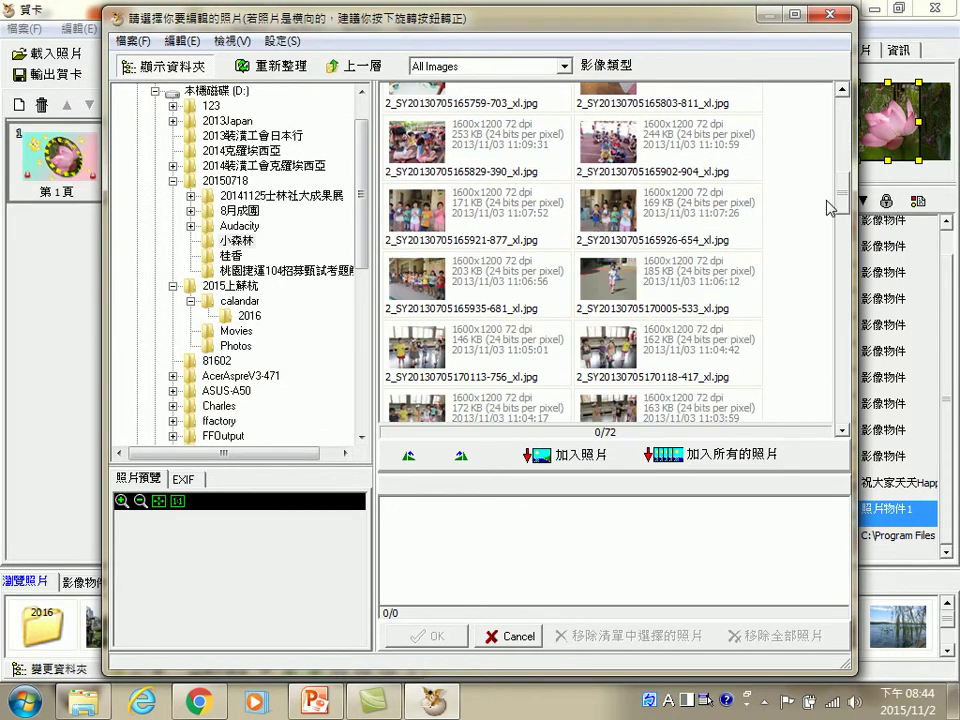
scroll(828, 208, "down", 1)
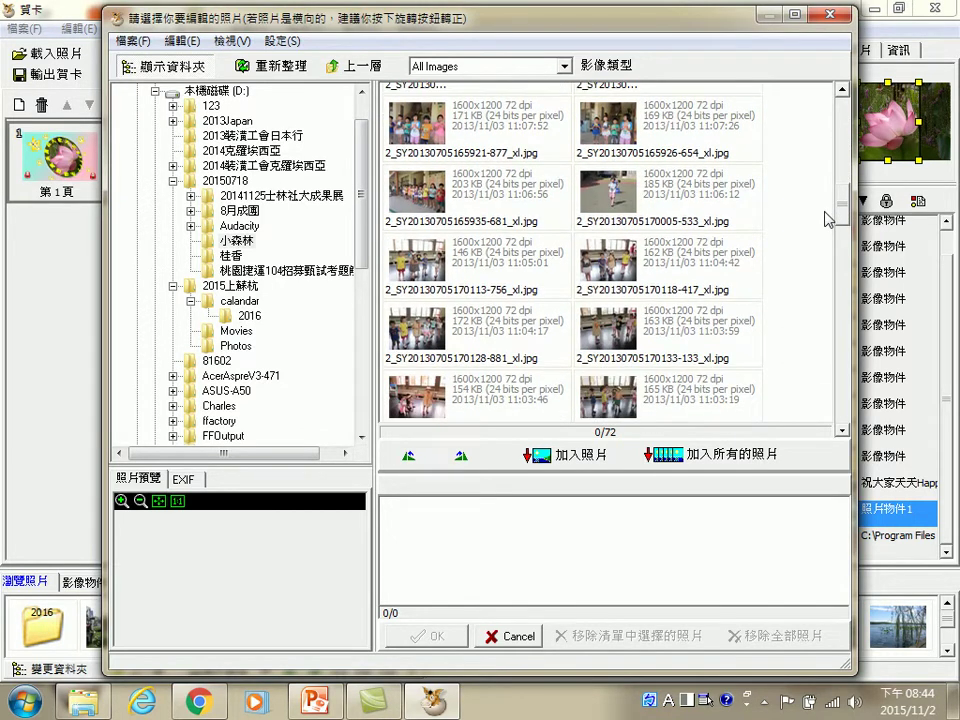
left_click(628, 208)
double_click(628, 208)
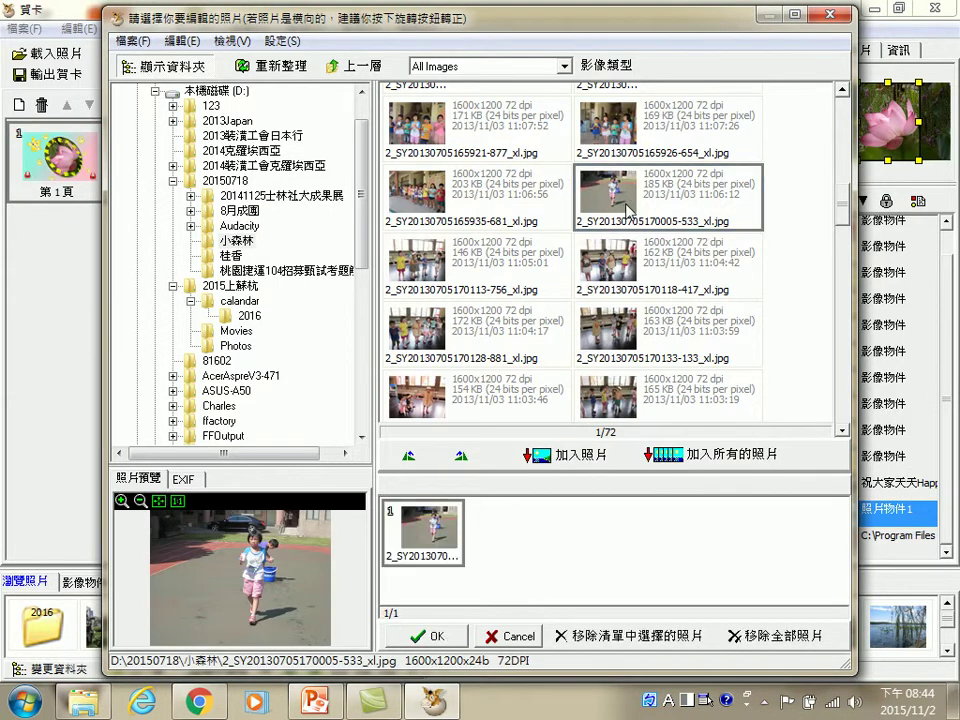
left_click(428, 634)
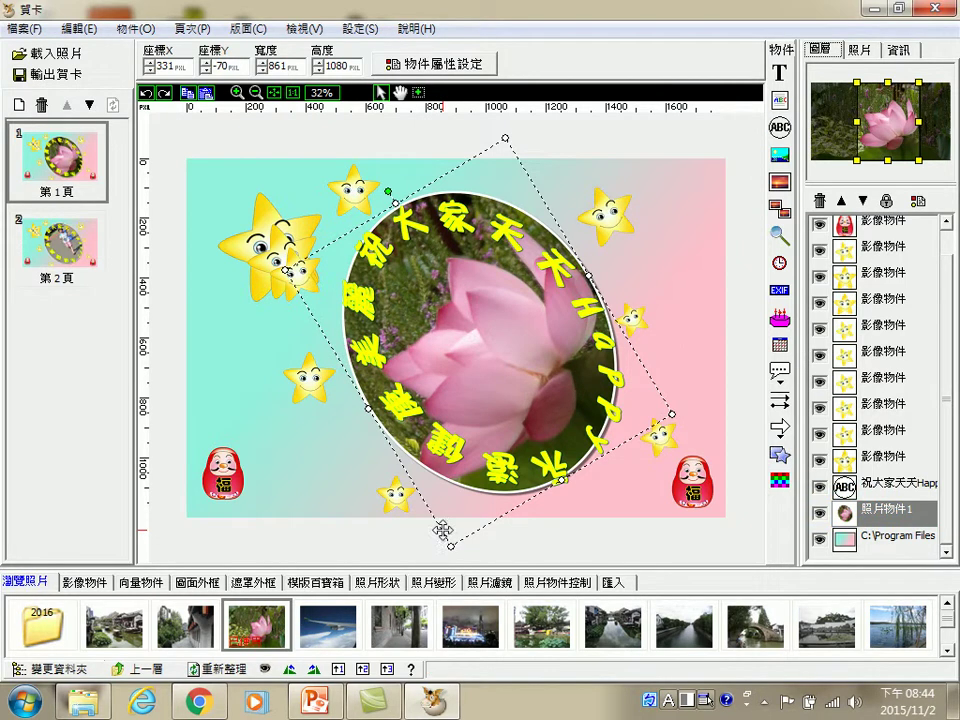
Step: On page 2, tighten and reposition the photo's crop area around the girl's upper body and the child behind her
left_click(848, 514)
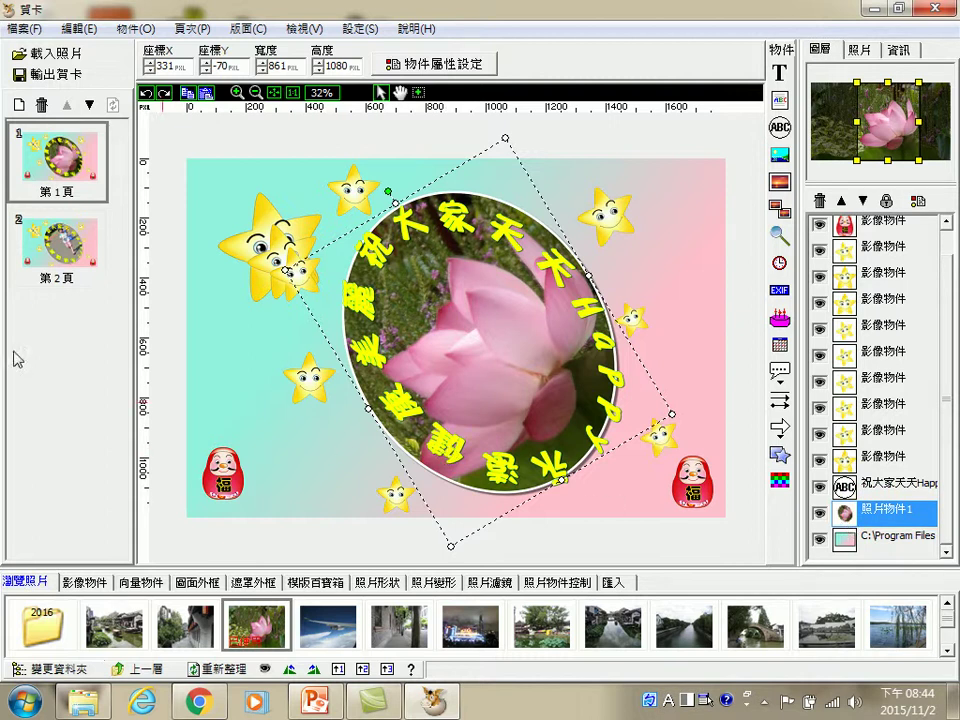
left_click(50, 242)
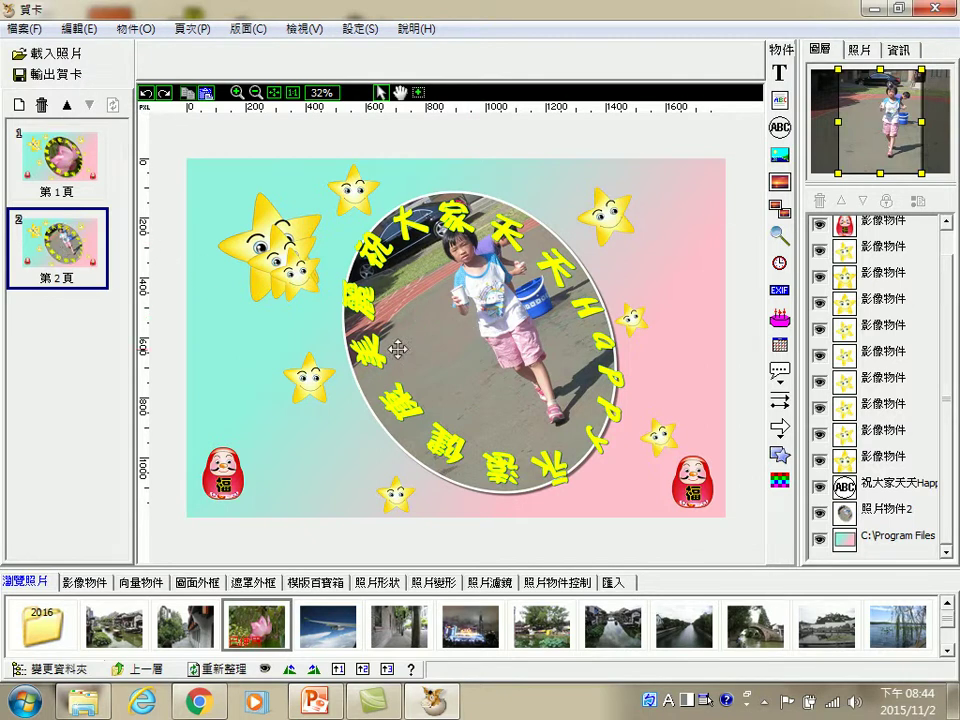
left_click_drag(908, 125, 912, 152)
left_click_drag(876, 113, 887, 110)
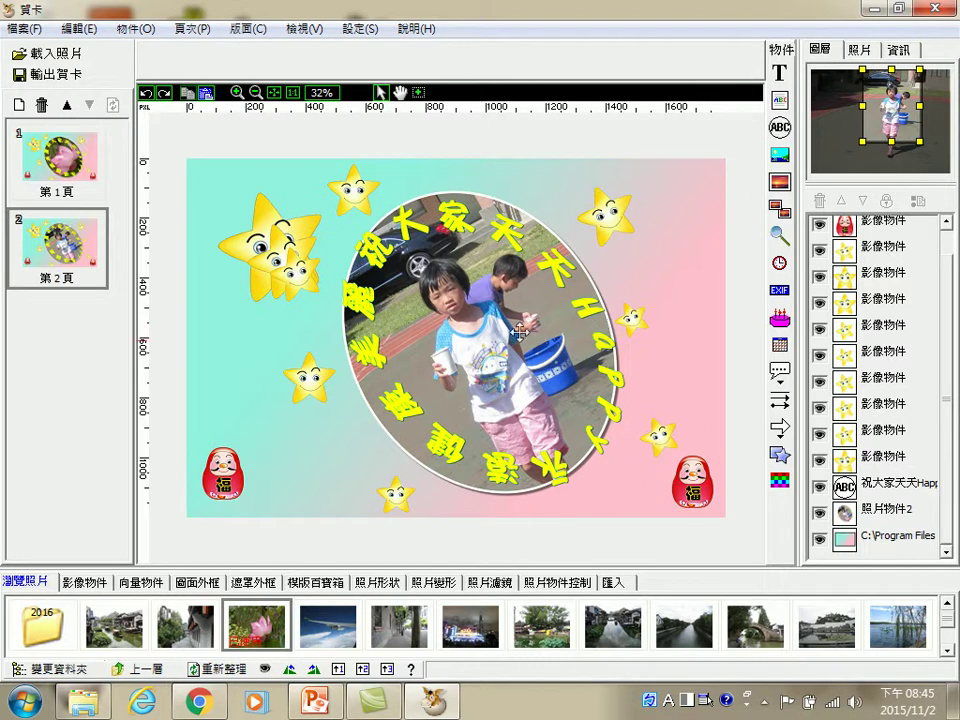
Step: Start saving the project, and create a new folder 20151102 inside 練習1 as its destination
left_click(27, 30)
left_click(47, 172)
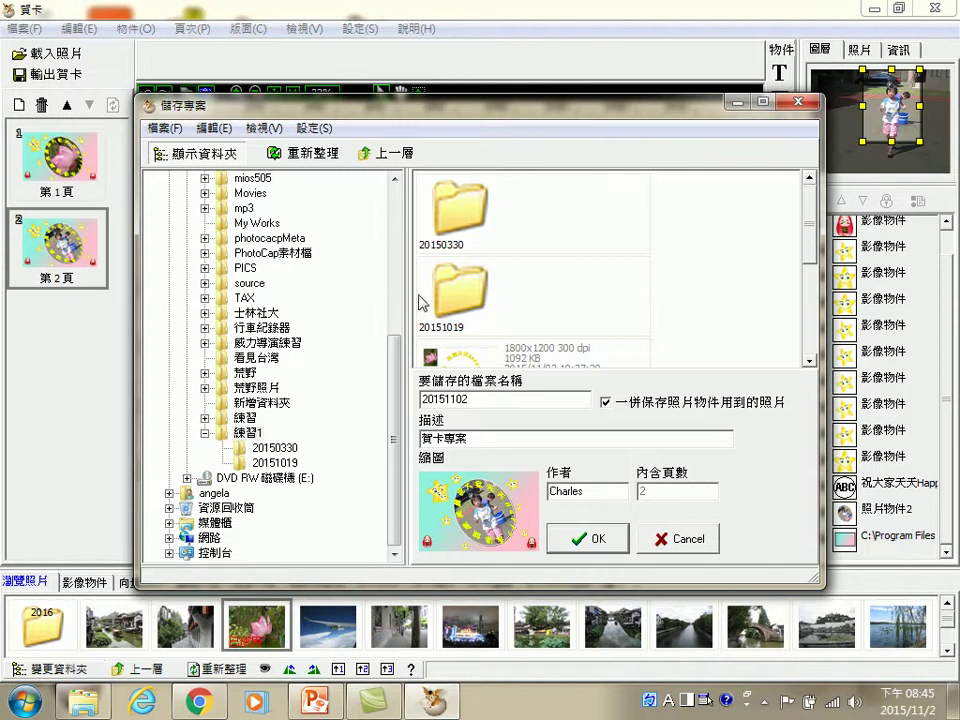
left_click(248, 433)
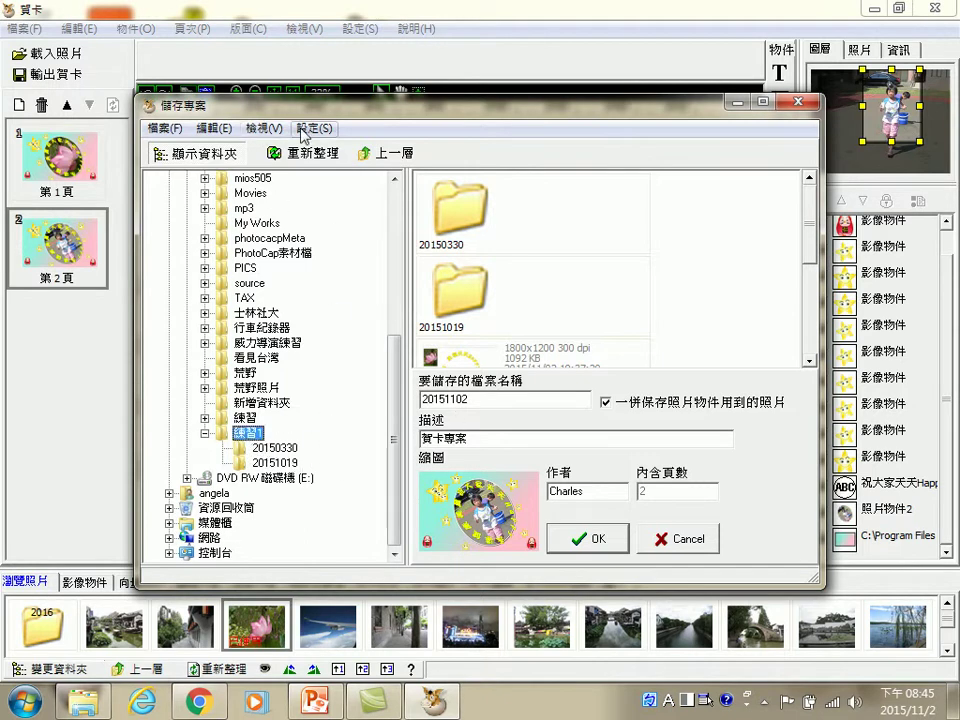
left_click(214, 129)
mouse_move(164, 128)
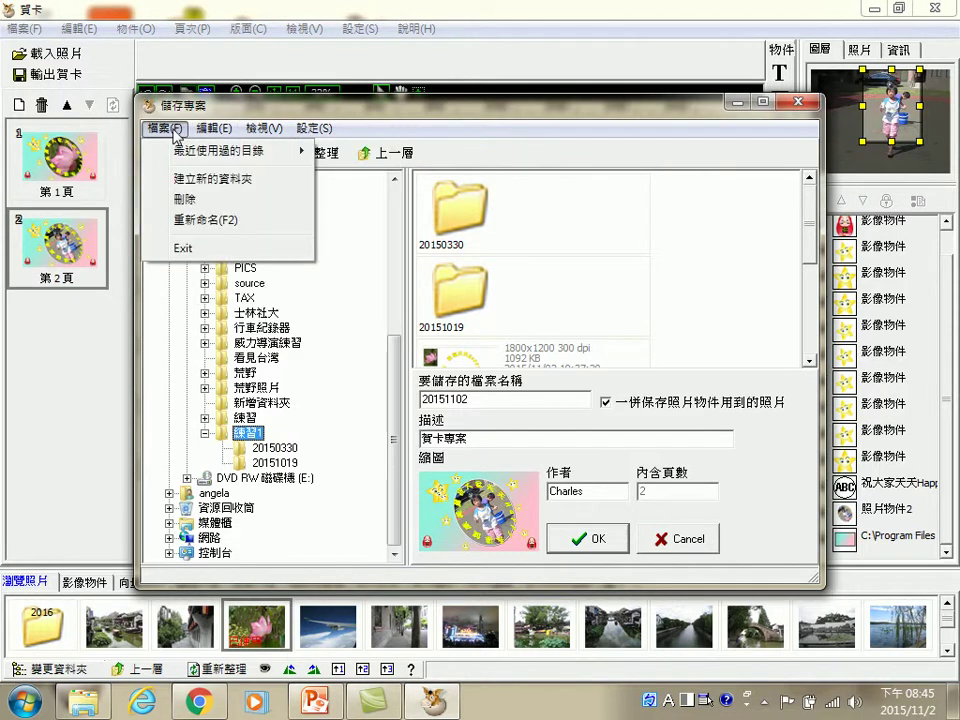
left_click(216, 183)
type("20151102")
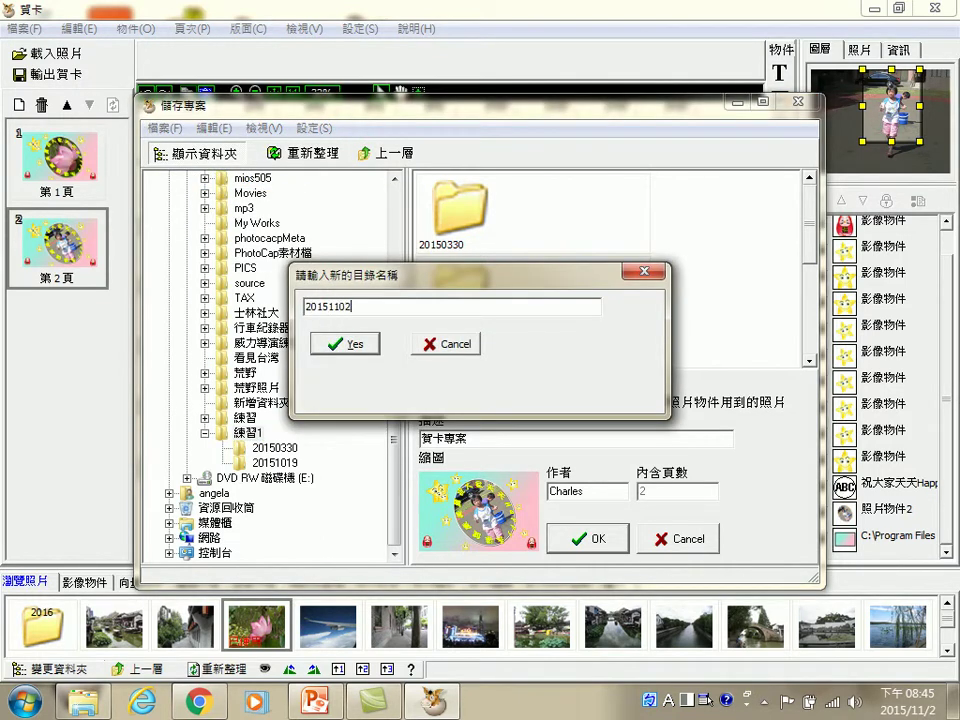
key("Return")
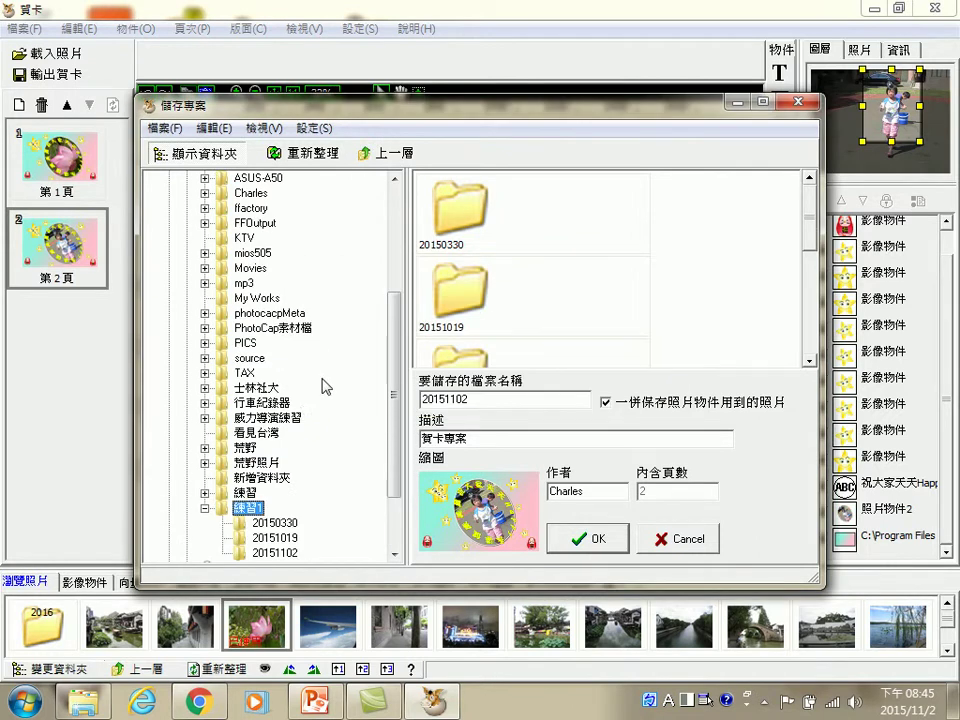
left_click(276, 554)
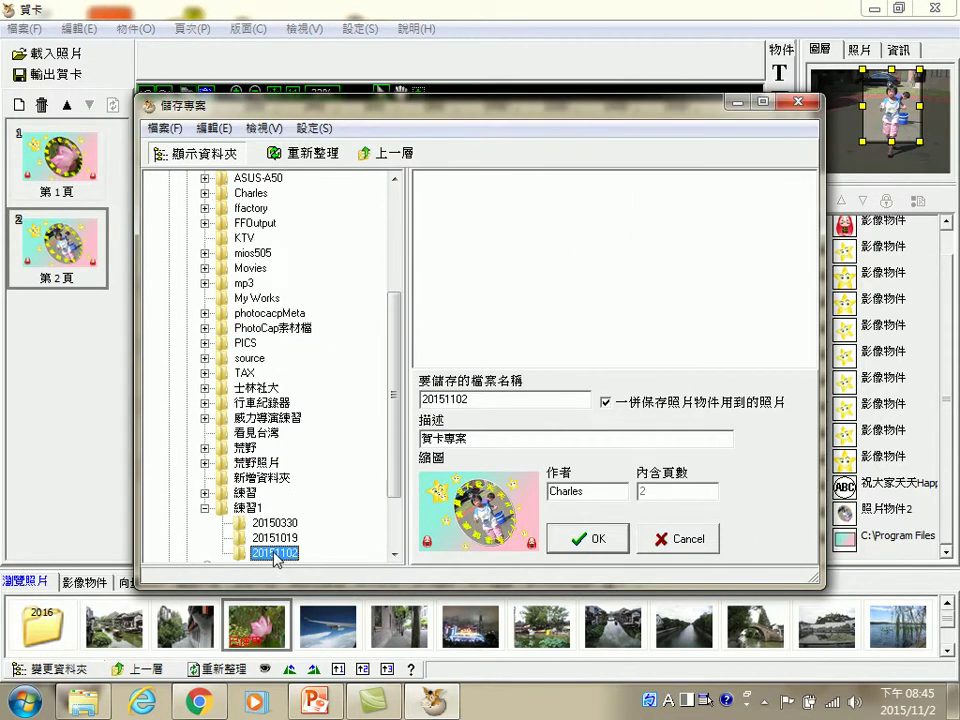
Step: Set the project's file name to Card1
left_click(484, 399)
left_click_drag(484, 399, 392, 398)
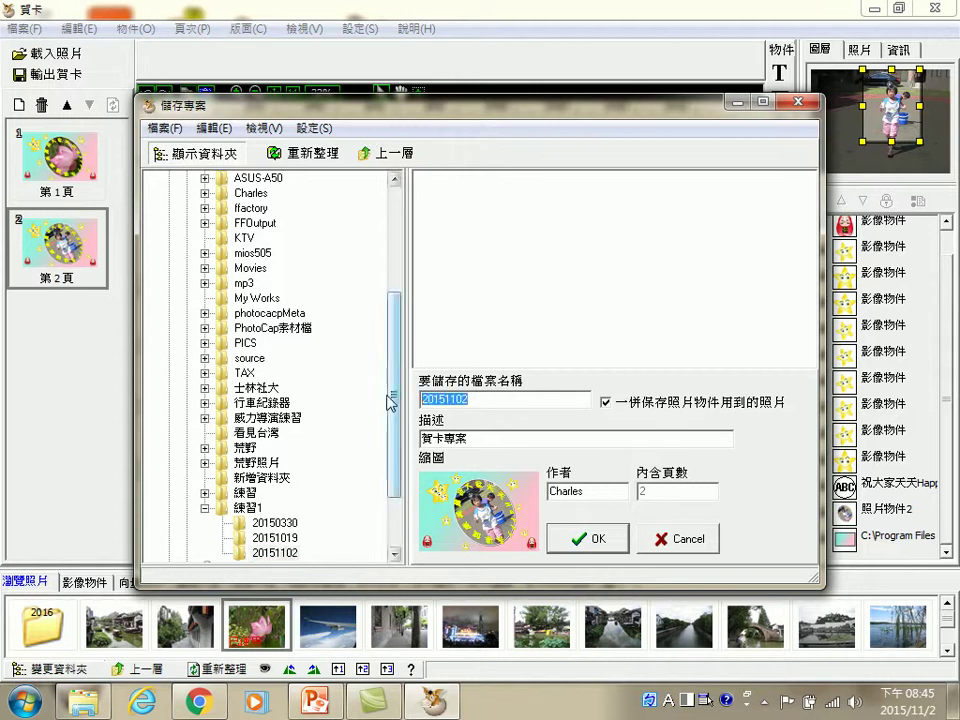
type("Card1")
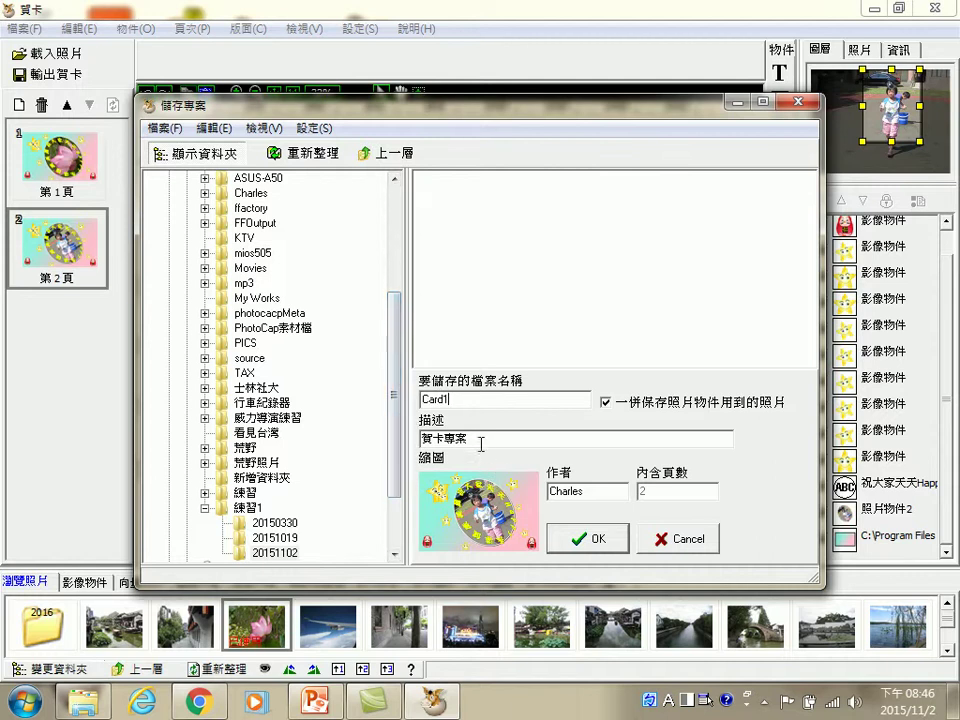
Step: Change the project description to 2015萬用賀卡專案 and save the project with its photos included
left_click_drag(480, 443, 424, 439)
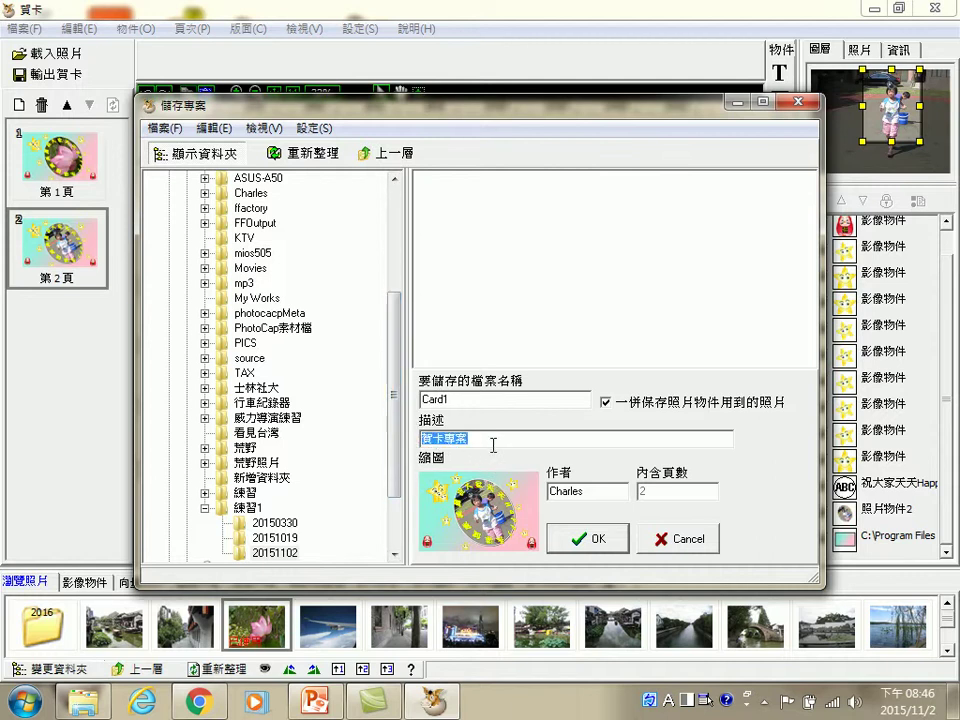
left_click(465, 441)
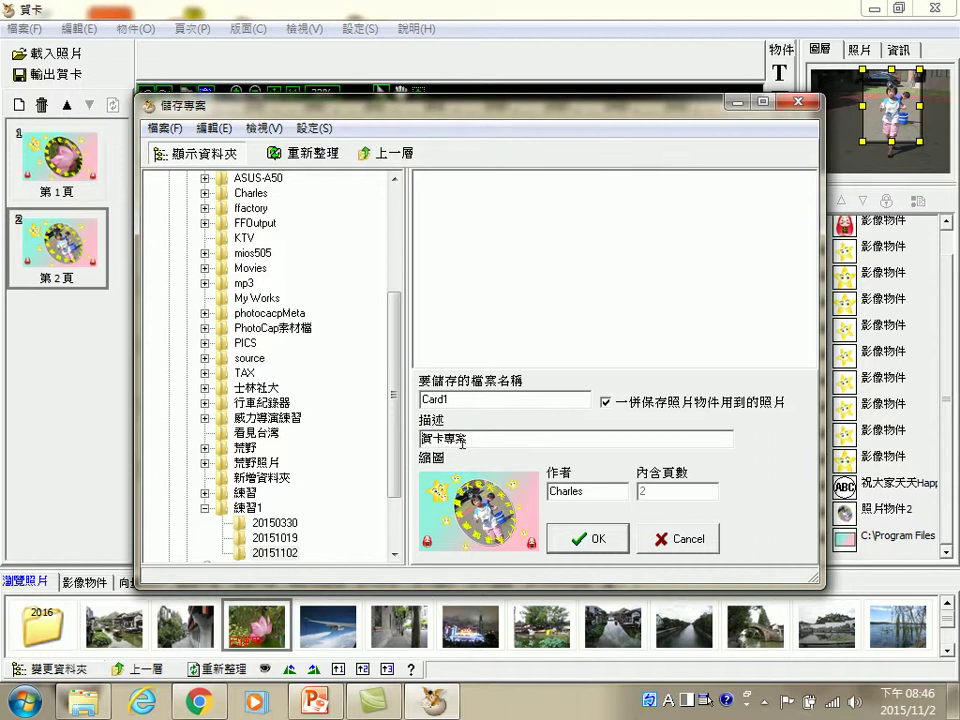
key("Home")
type("2015")
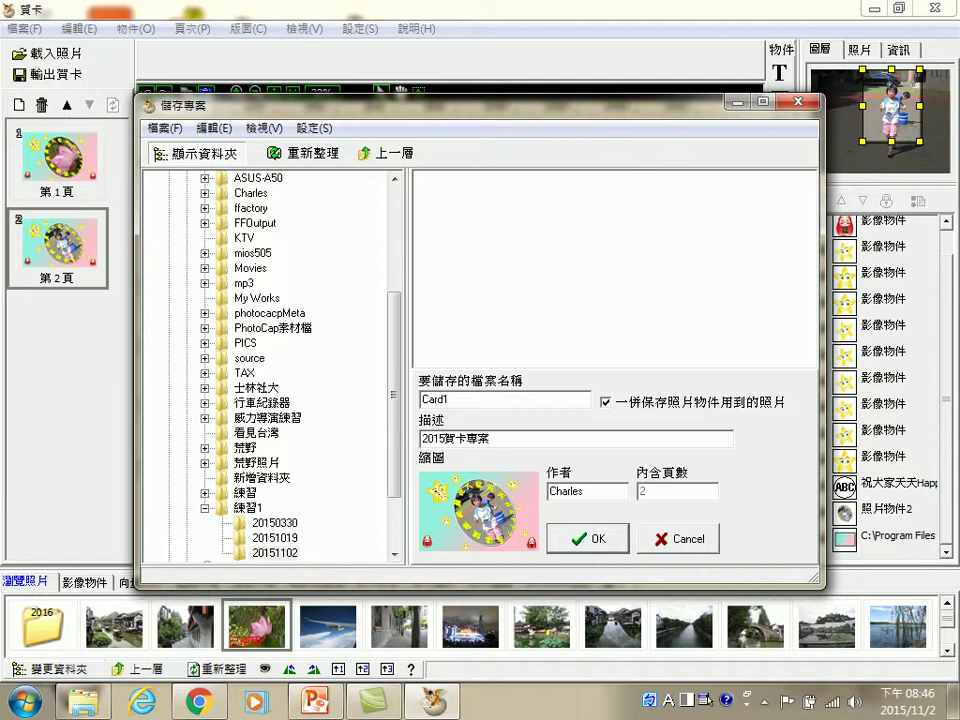
type("萬用")
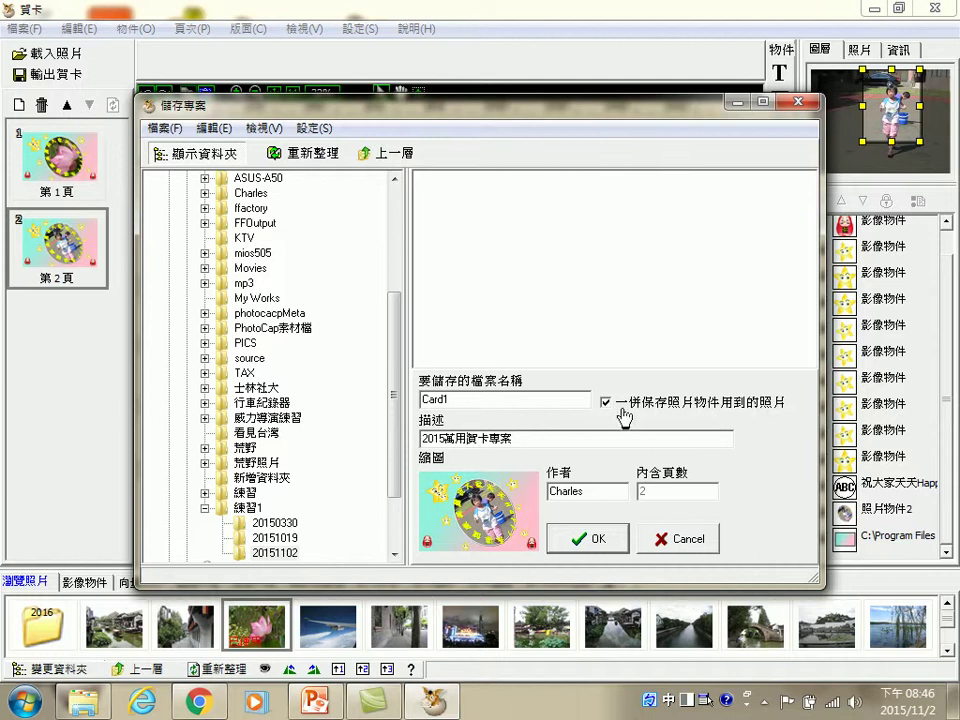
left_click(589, 539)
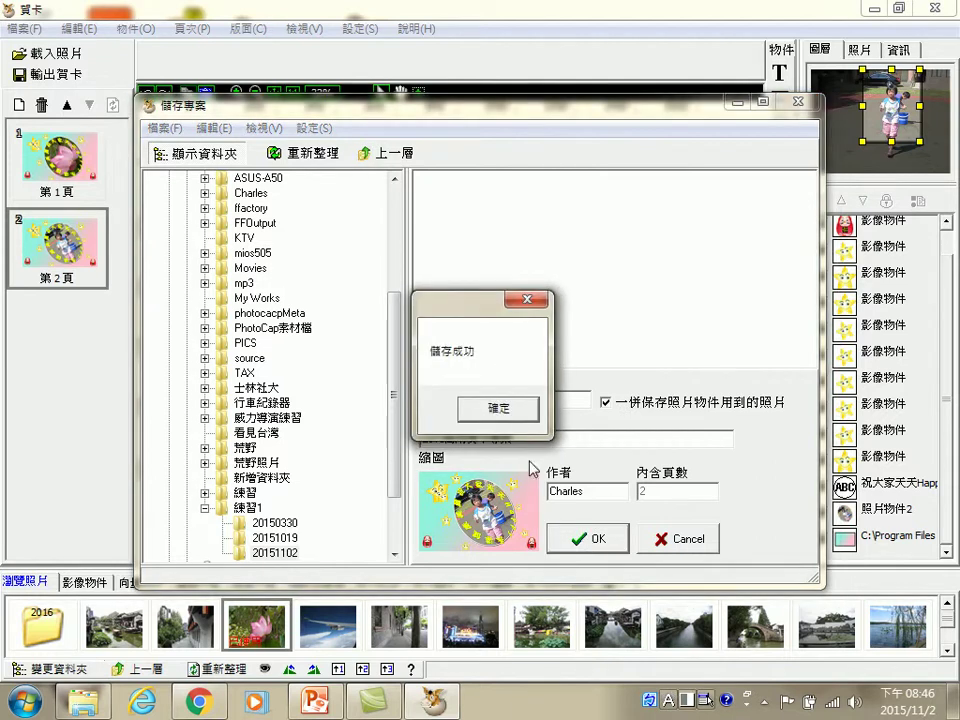
left_click(506, 410)
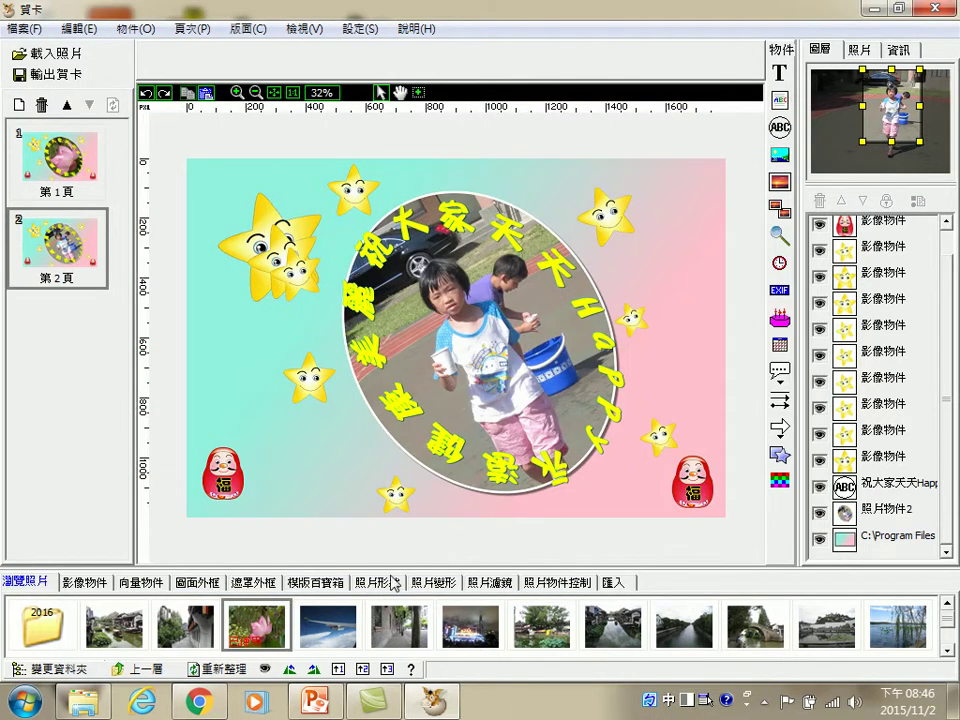
Step: Switch to File Explorer to check the 20151102 folder in 練習1 for the saved Card1 project, and return to the greeting card editor
left_click(97, 705)
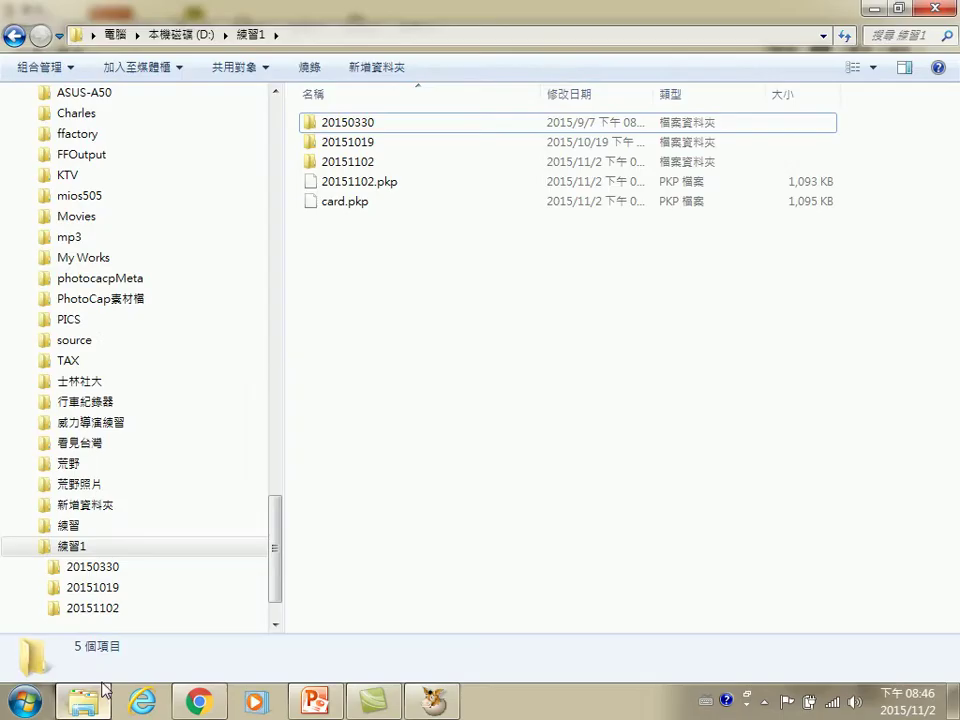
left_click(118, 610)
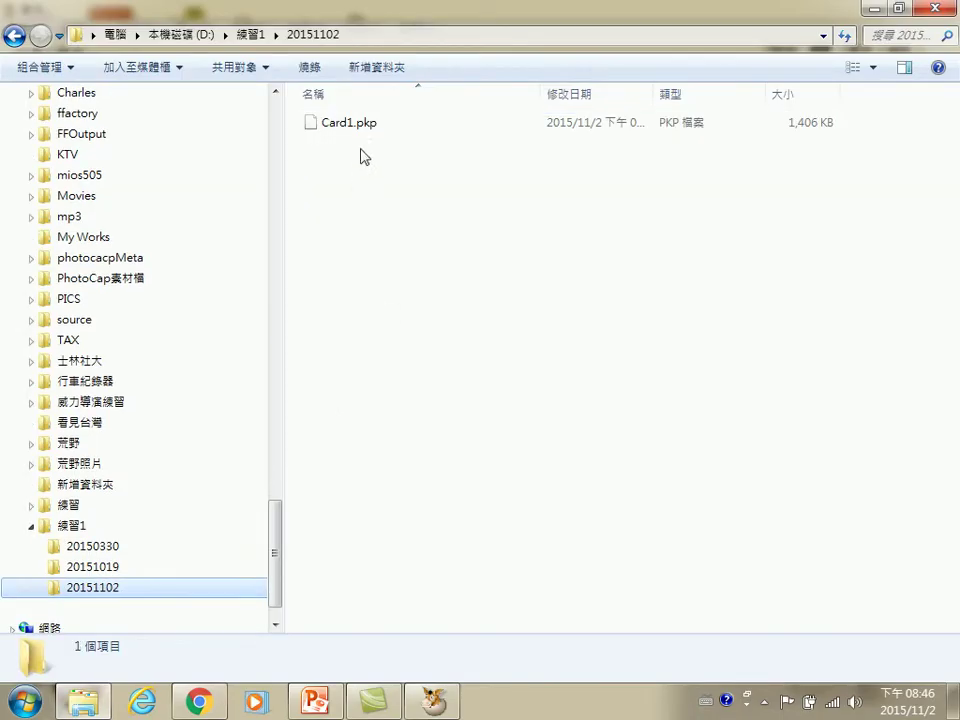
left_click(70, 527)
left_click(105, 588)
left_click(376, 133)
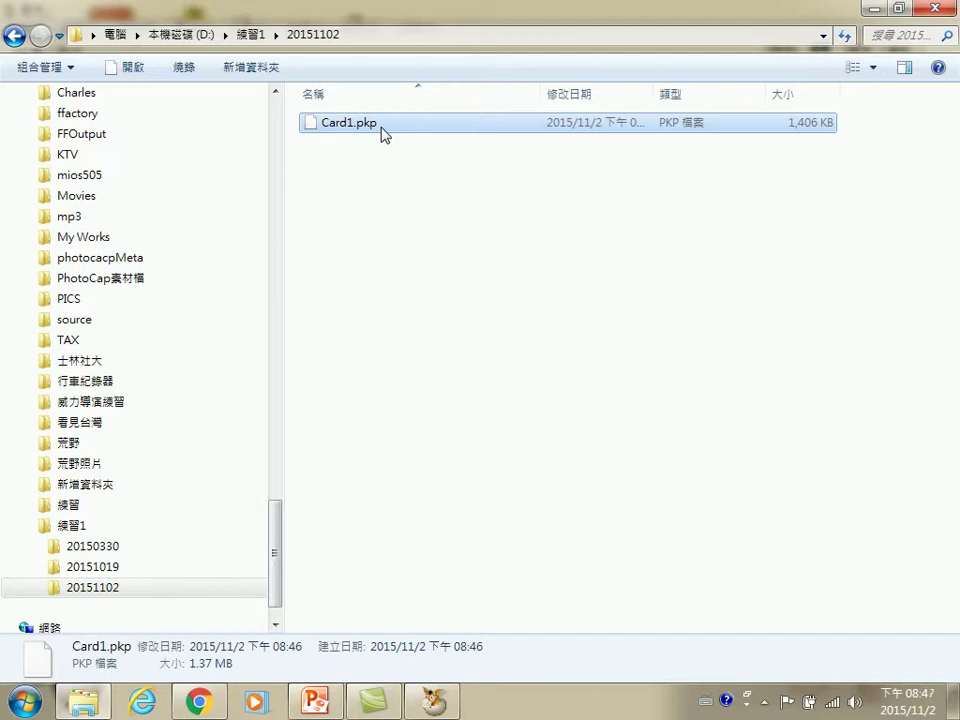
left_click(433, 705)
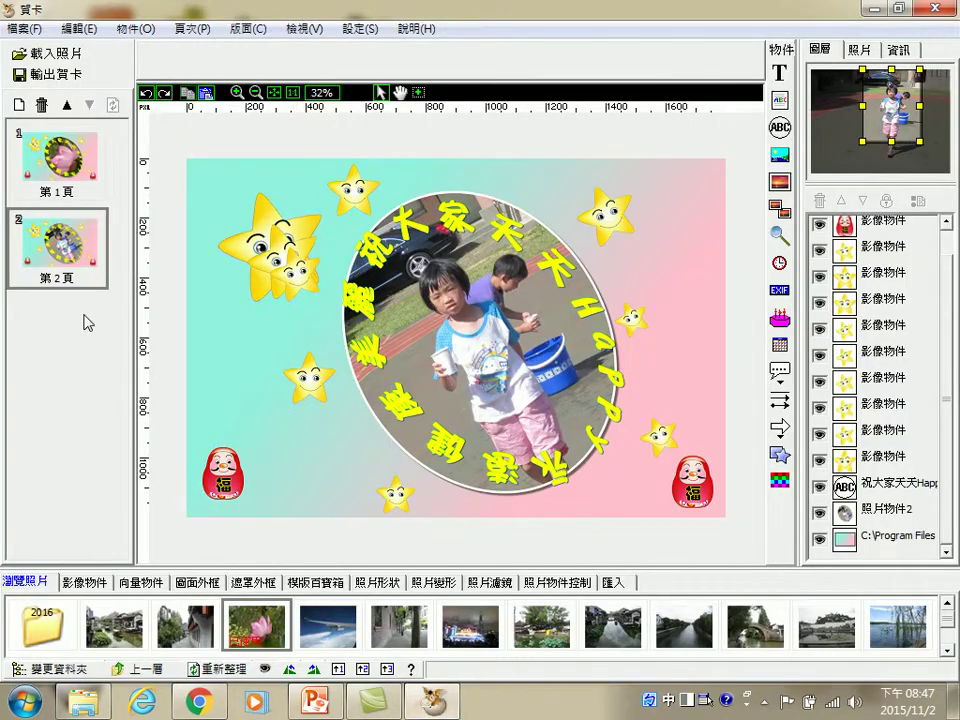
Step: Close the greeting card editor and reopen the saved Card1.pkp project from the recent greeting card projects
left_click(941, 7)
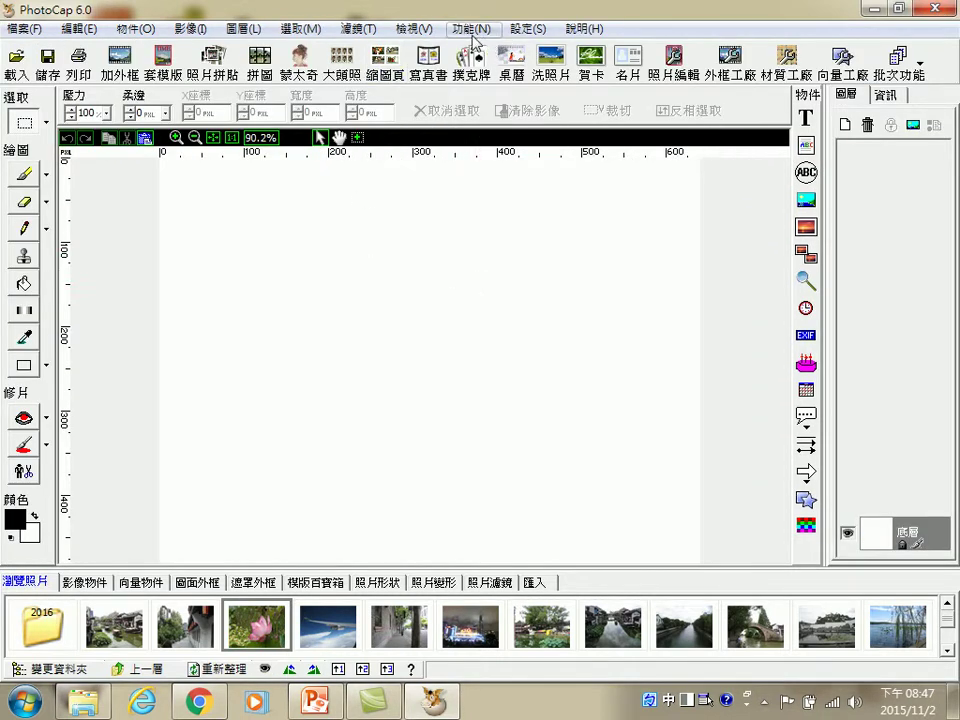
left_click(470, 29)
mouse_move(527, 32)
left_click(475, 29)
left_click(589, 67)
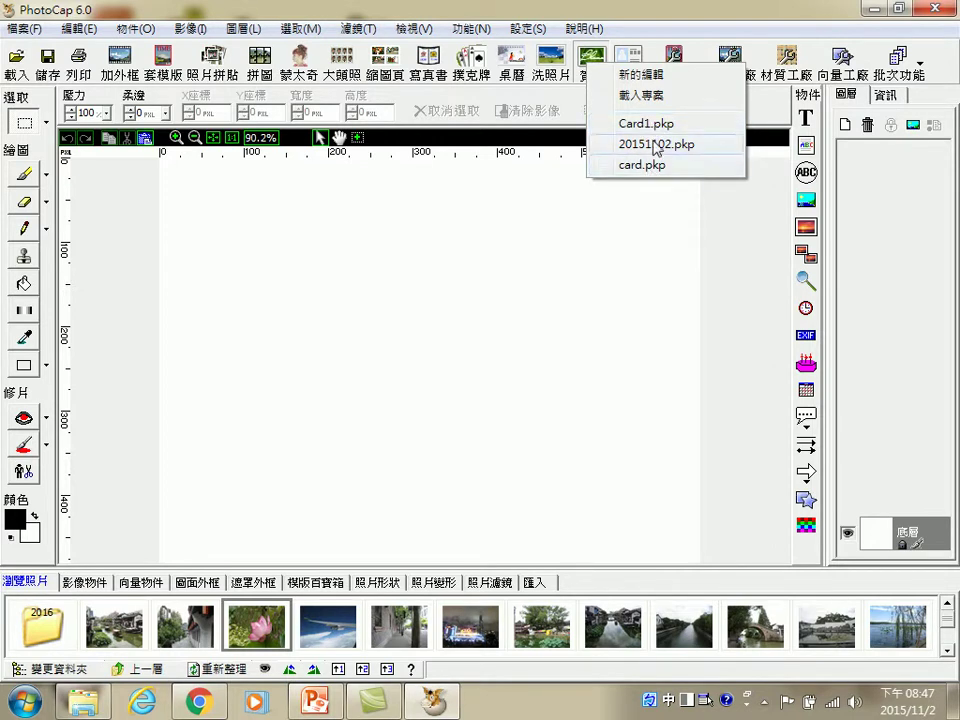
left_click(655, 124)
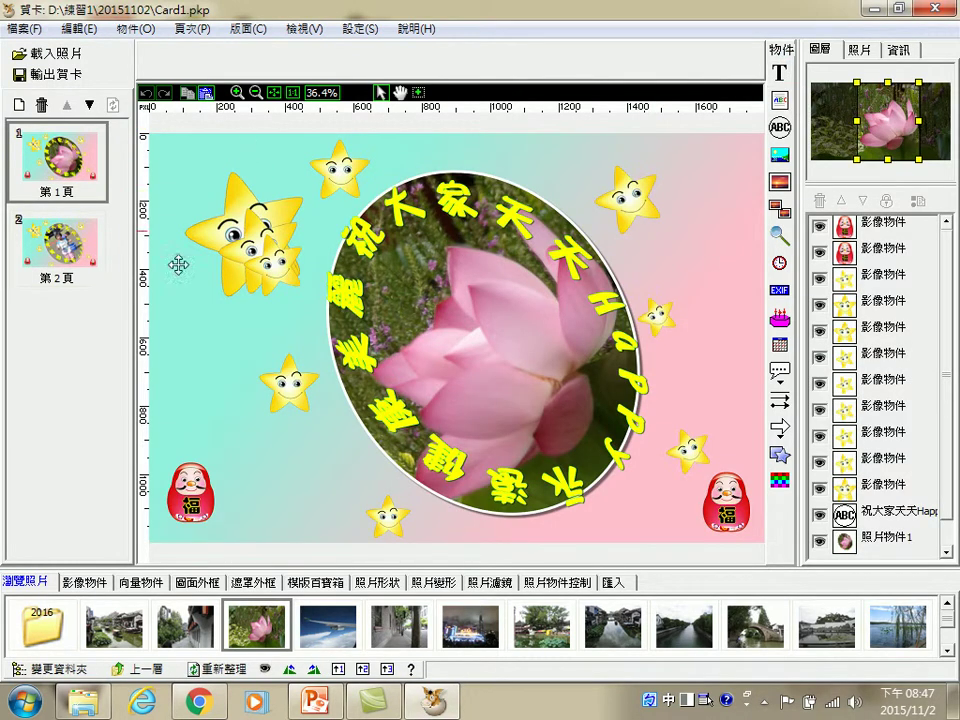
Step: Hide two neighbouring star image objects on page 1, starting with the small overlapping one, and show both again
left_click(876, 280)
left_click(820, 279)
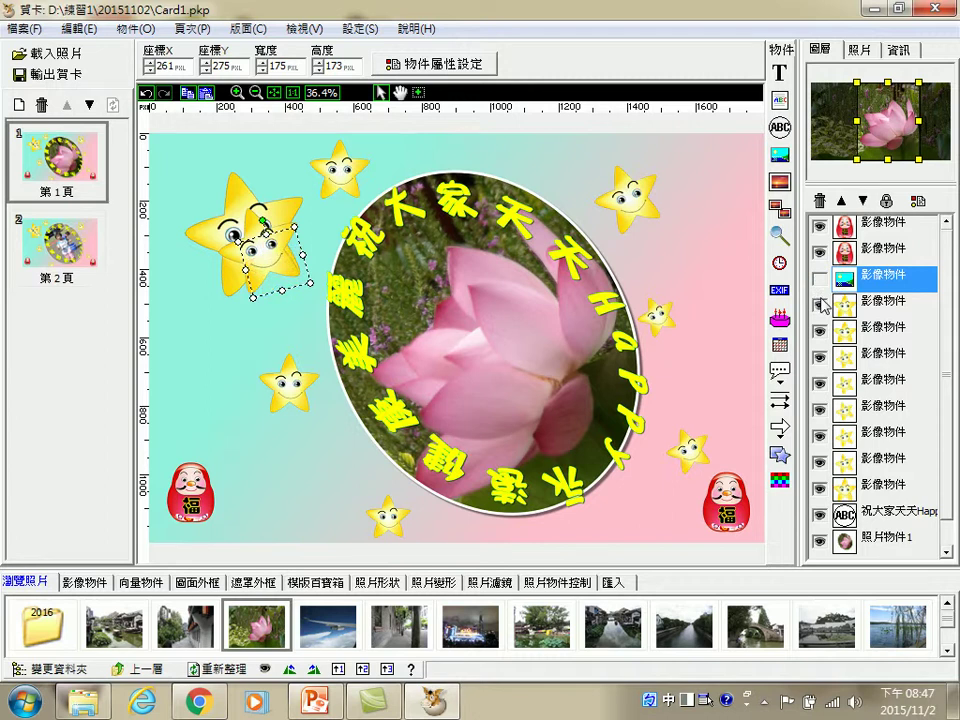
left_click(820, 306)
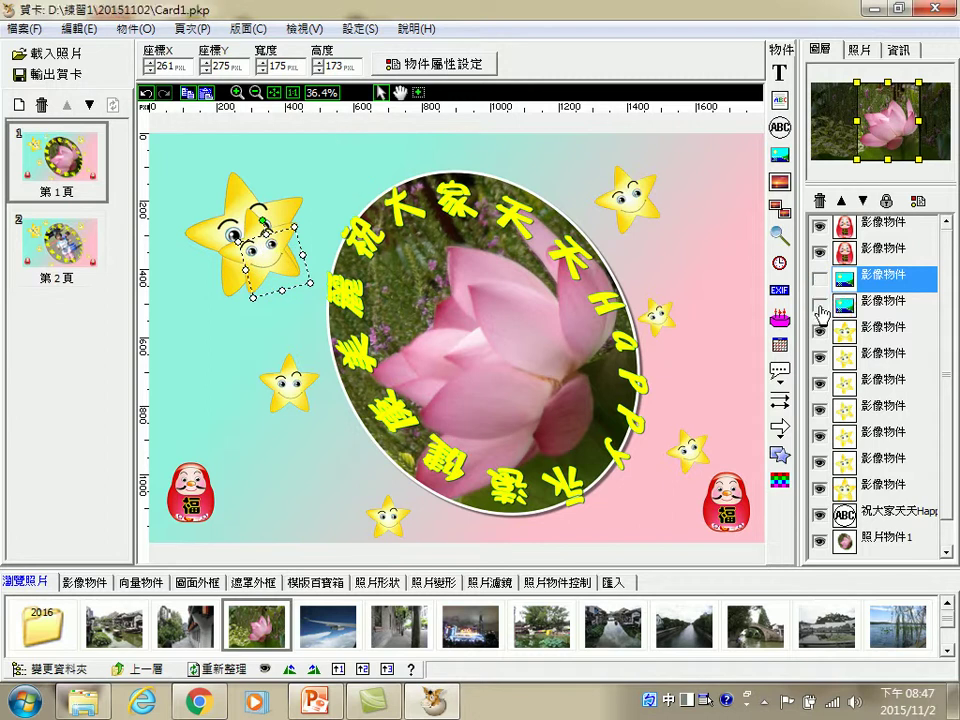
left_click(820, 306)
left_click(820, 280)
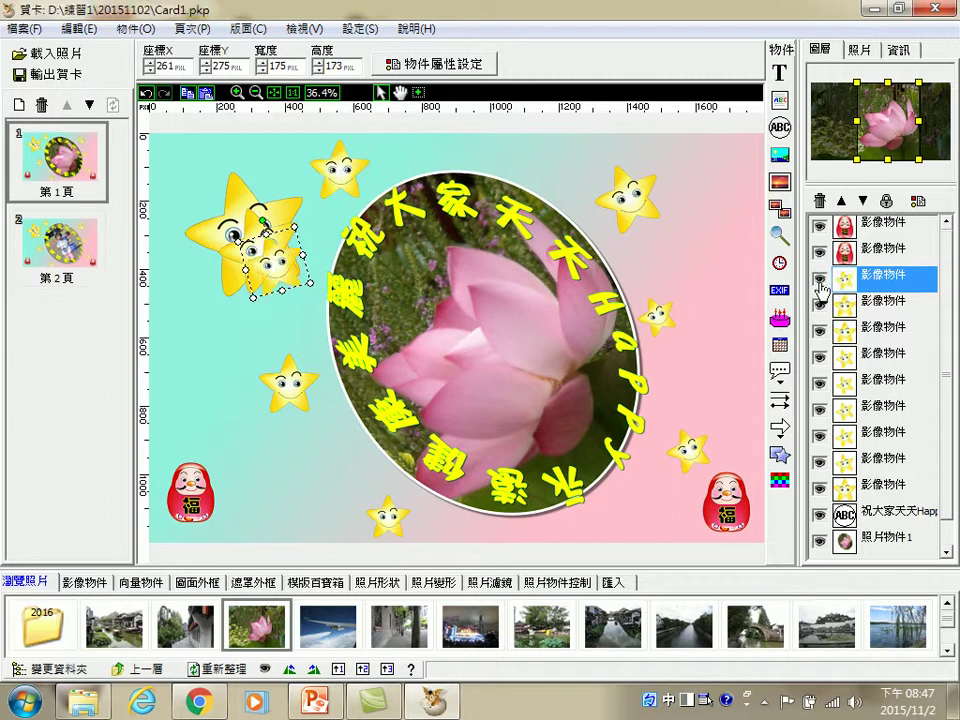
Step: Start exporting the card despite the low-resolution notice, with D:\練習1\20151102 as the output folder and 100% compression quality
left_click(60, 75)
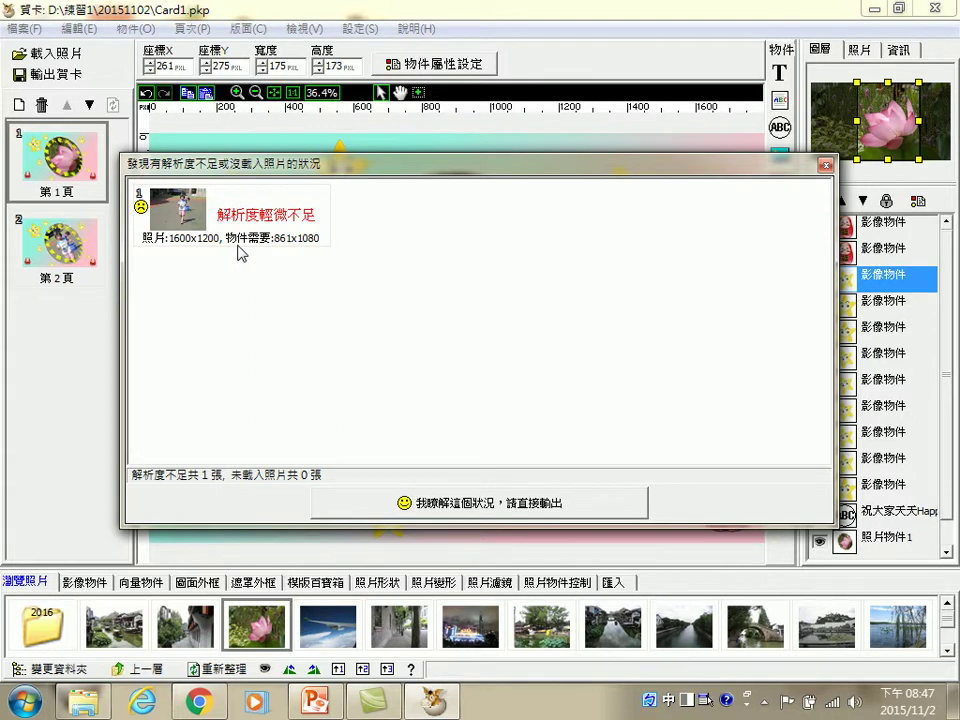
left_click(479, 500)
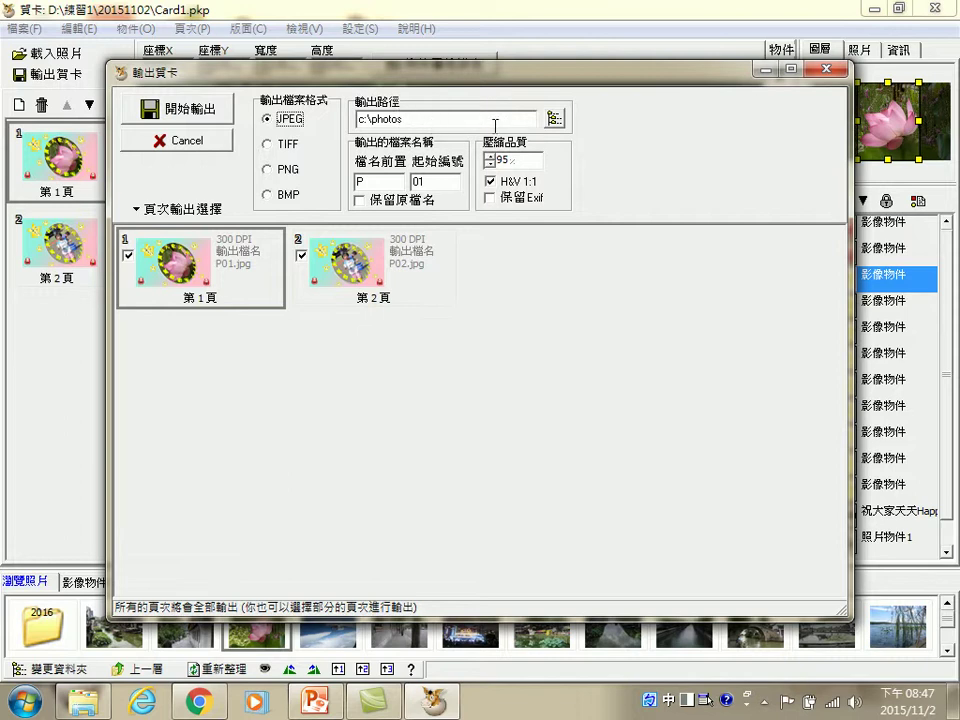
left_click(554, 119)
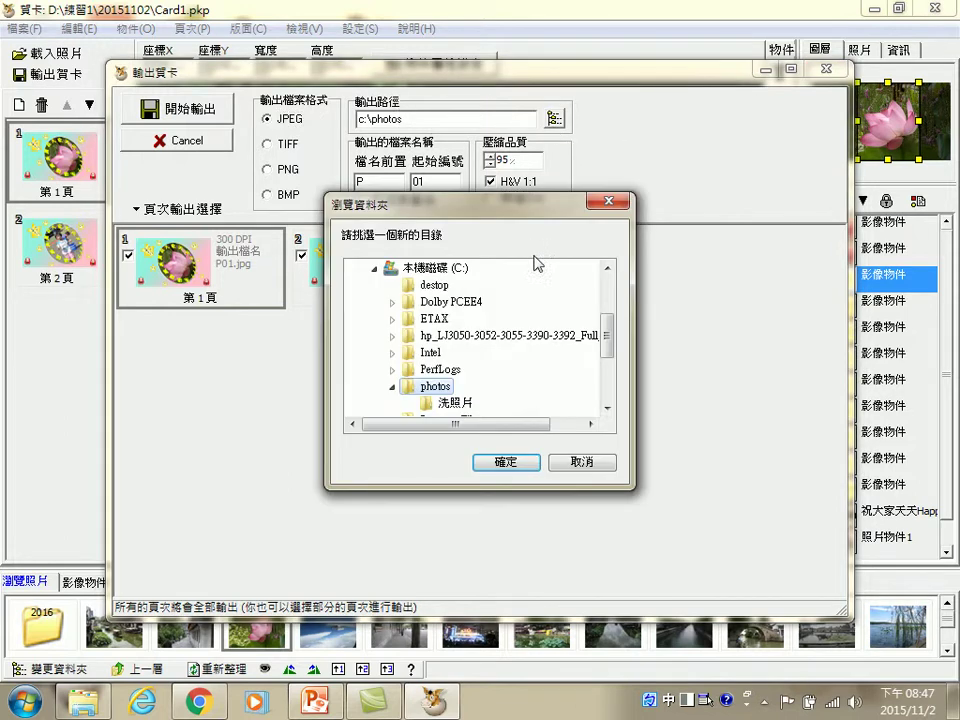
left_click_drag(611, 332, 611, 364)
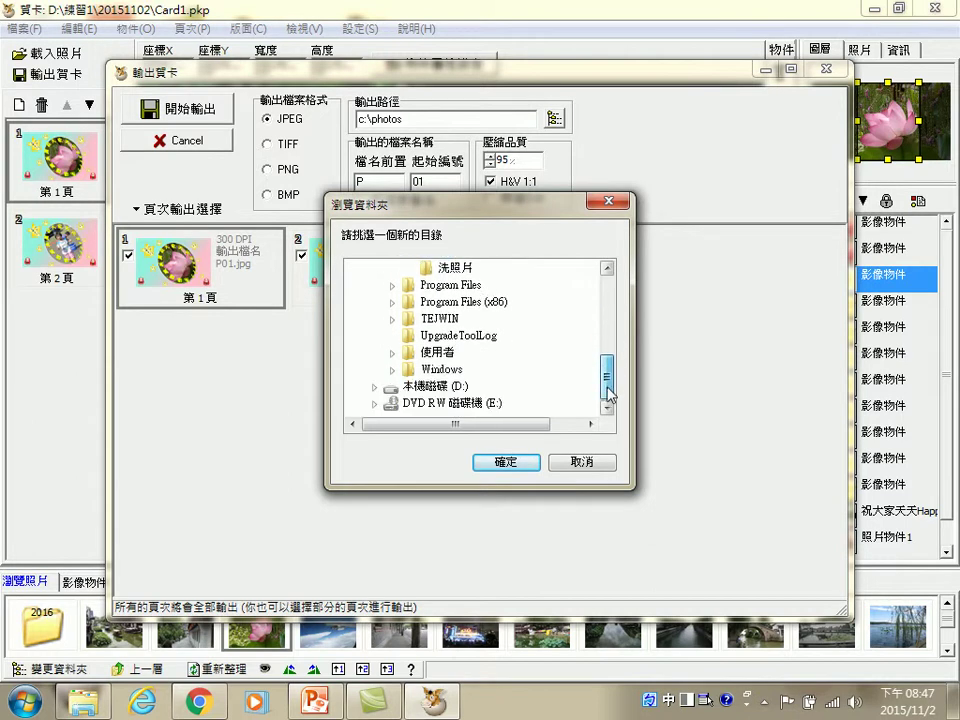
left_click(375, 385)
scroll(432, 360, "down", 10)
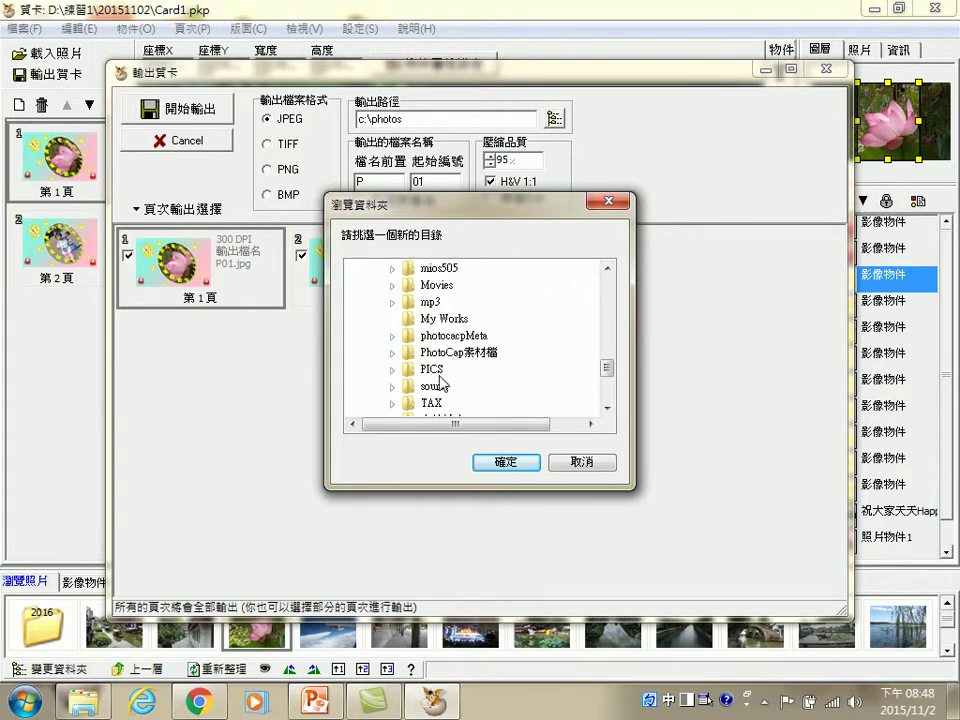
scroll(394, 364, "down", 1)
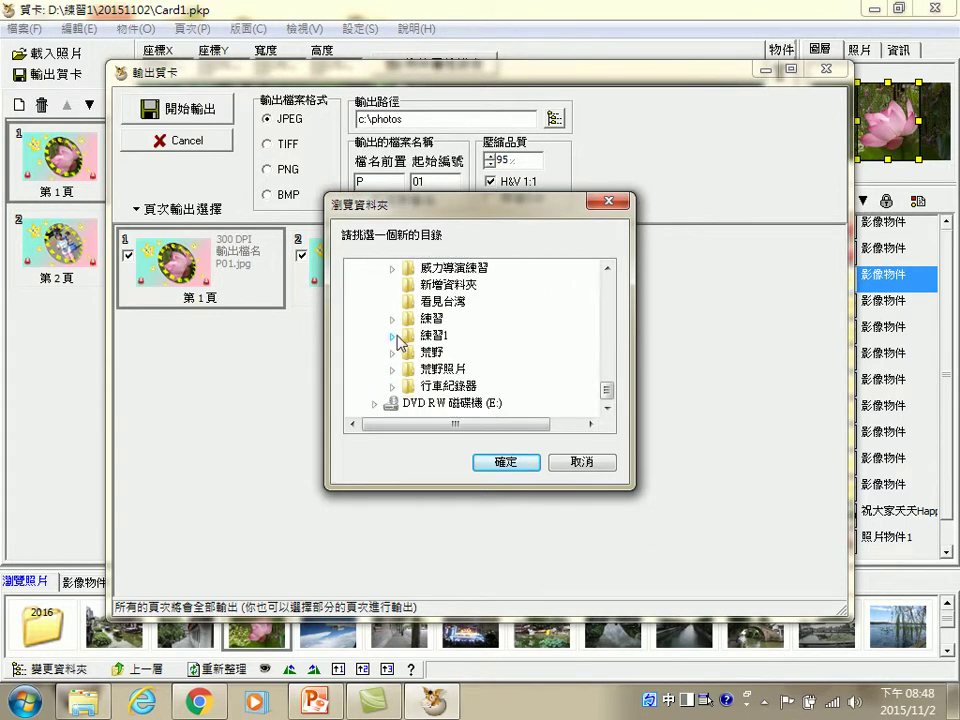
left_click(394, 337)
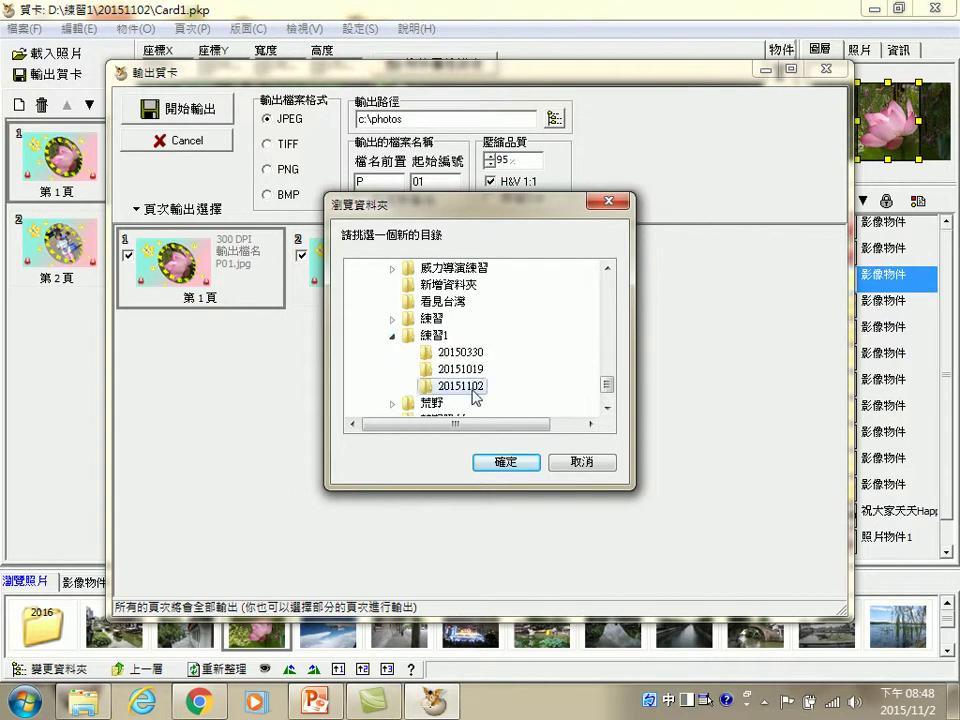
left_click(507, 462)
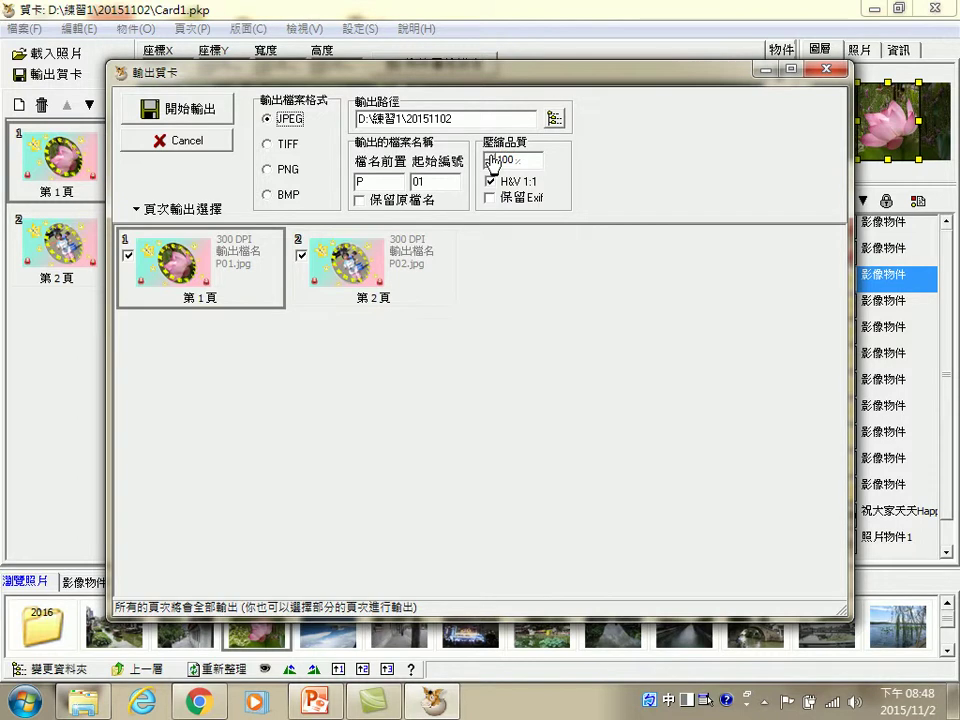
Step: Set the output file name prefix to card and export all pages as JPEG
double_click(364, 181)
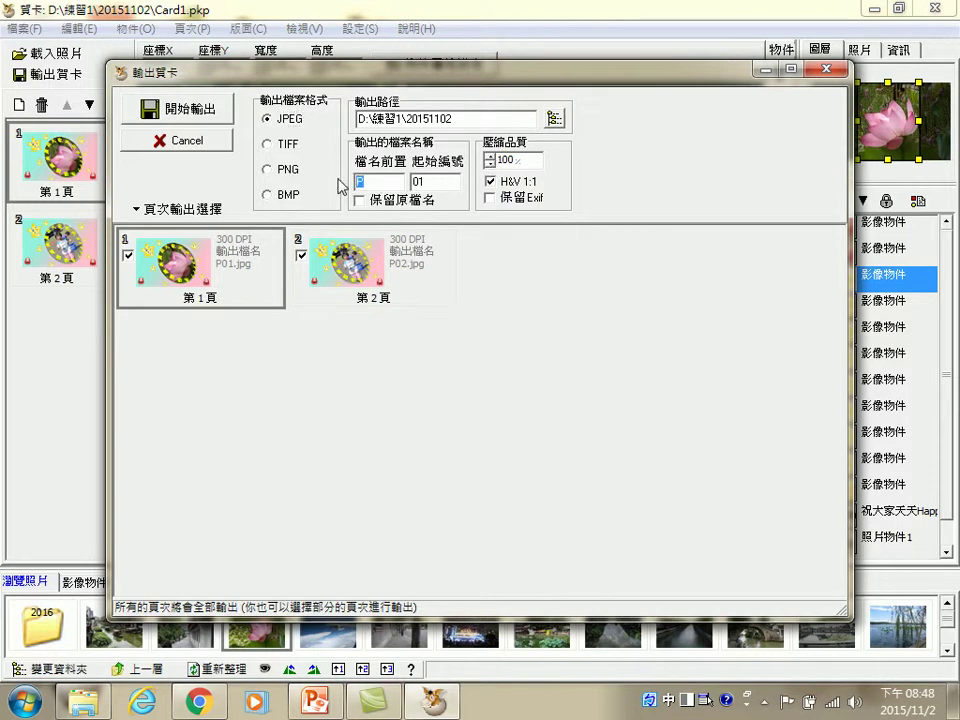
type("ca")
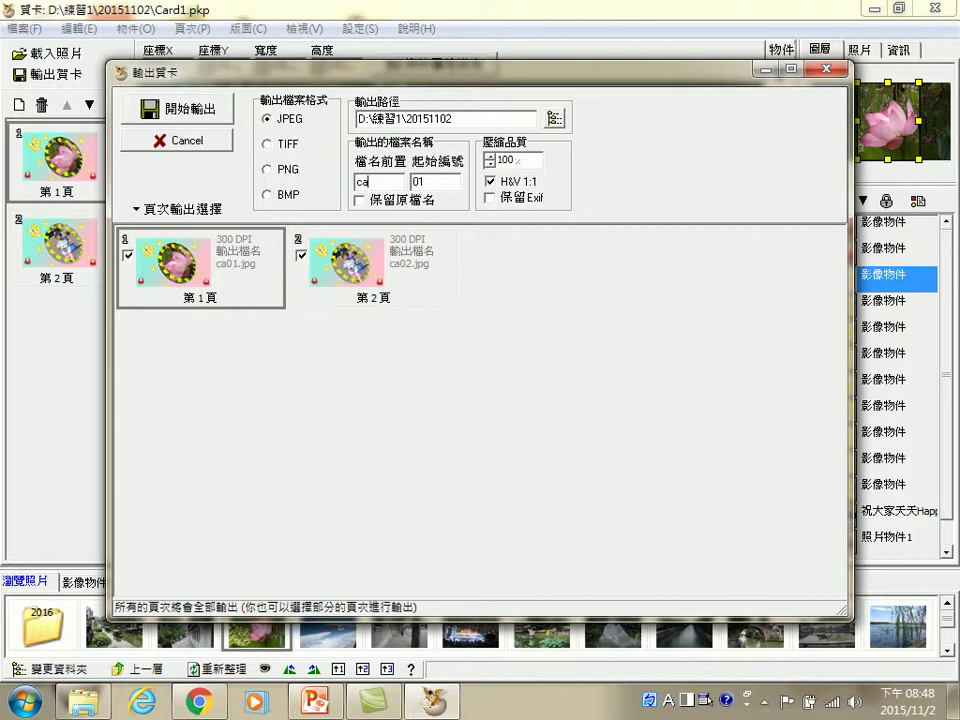
type("rd")
left_click(185, 118)
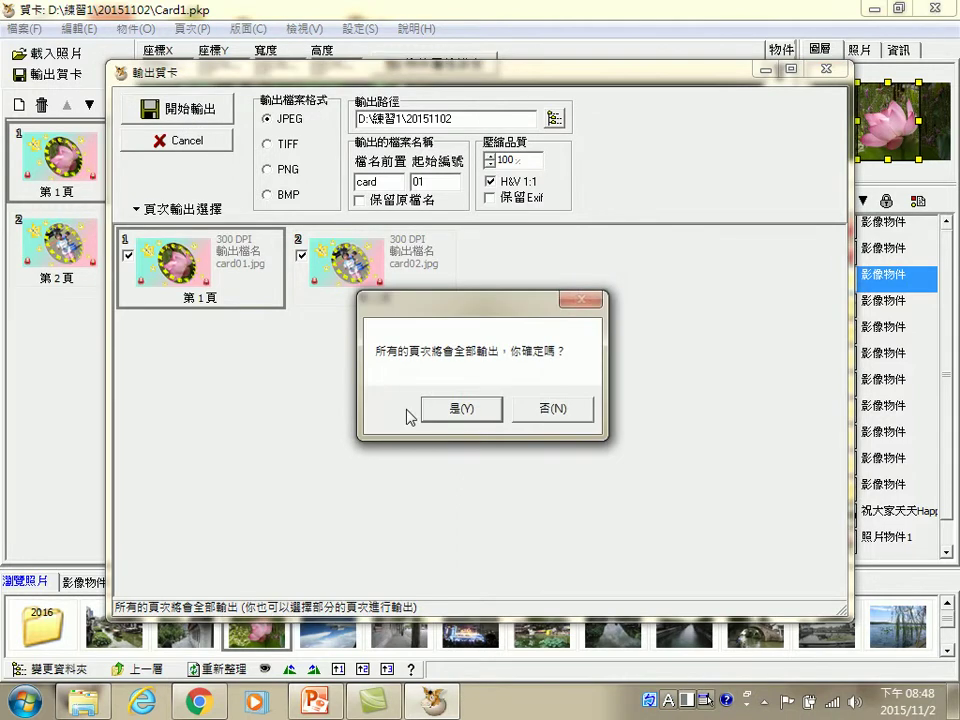
left_click(462, 412)
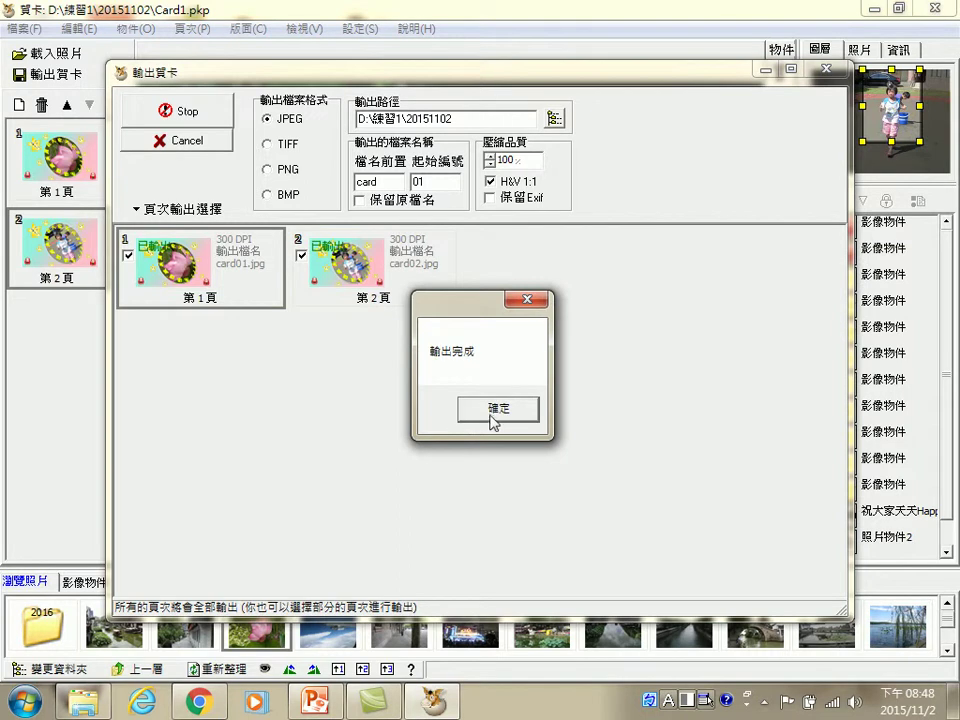
left_click(494, 414)
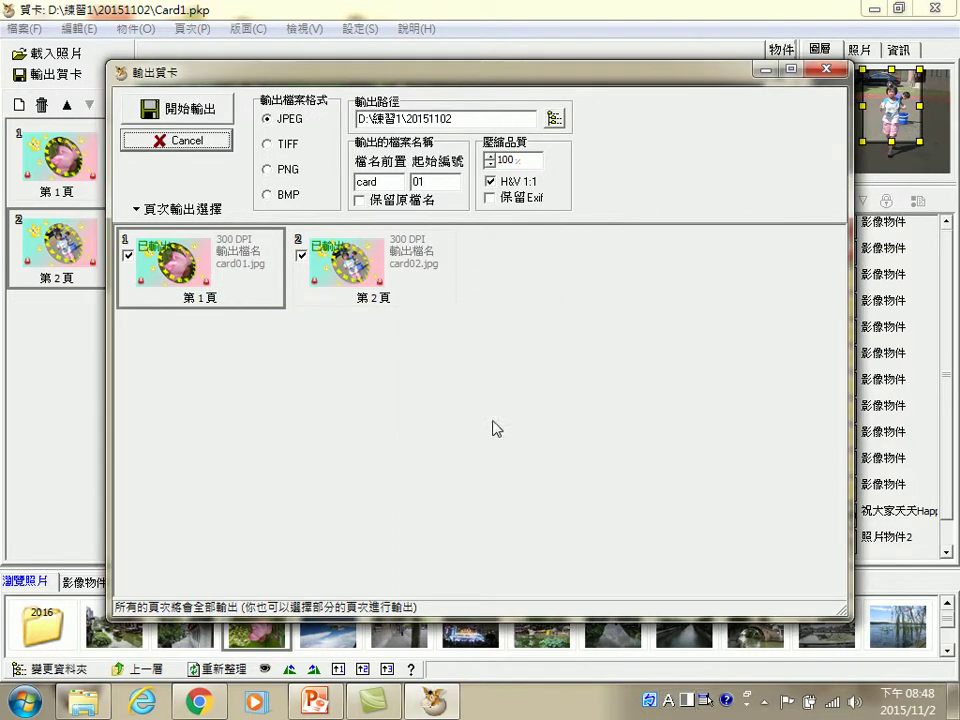
Step: Switch to File Explorer, view the exported card01.jpg and card02.jpg in the photo viewer, and return to PhotoCap
left_click(83, 701)
double_click(335, 123)
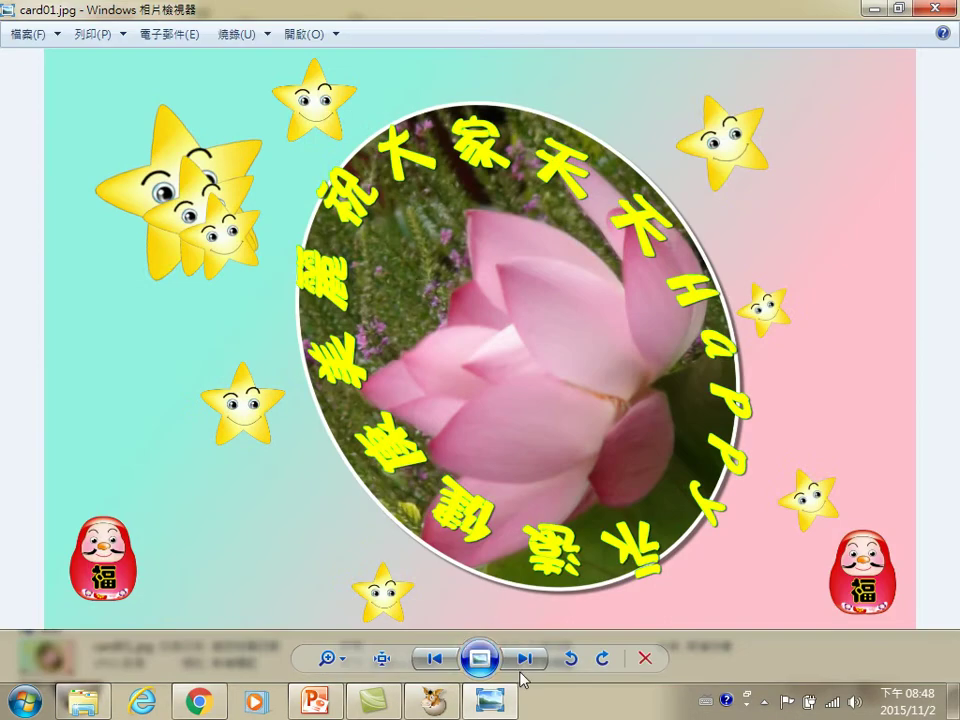
left_click(521, 662)
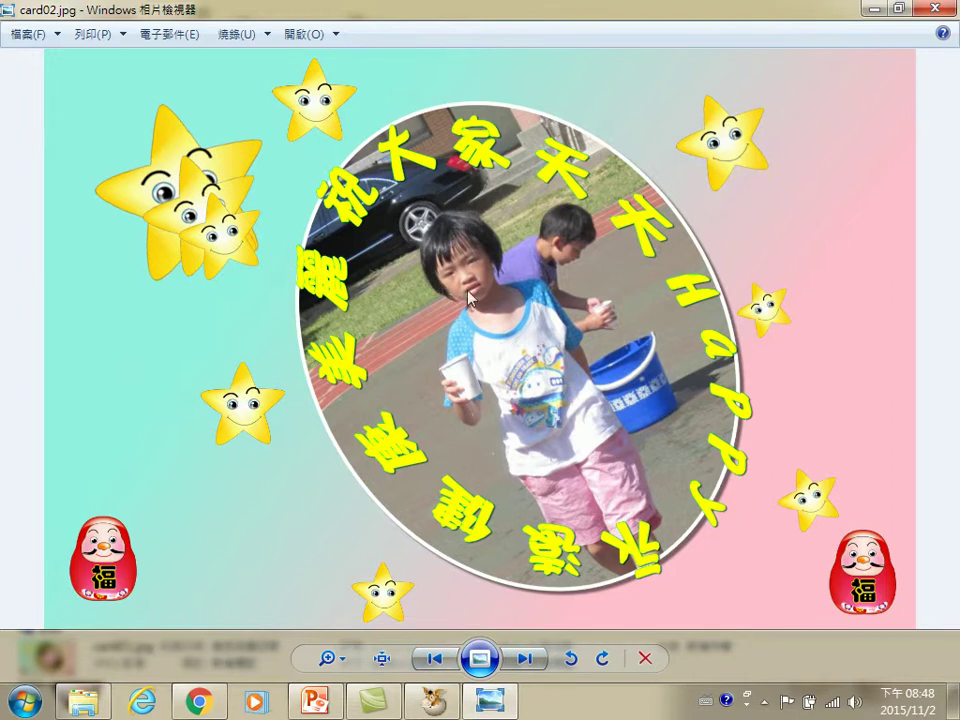
left_click(434, 662)
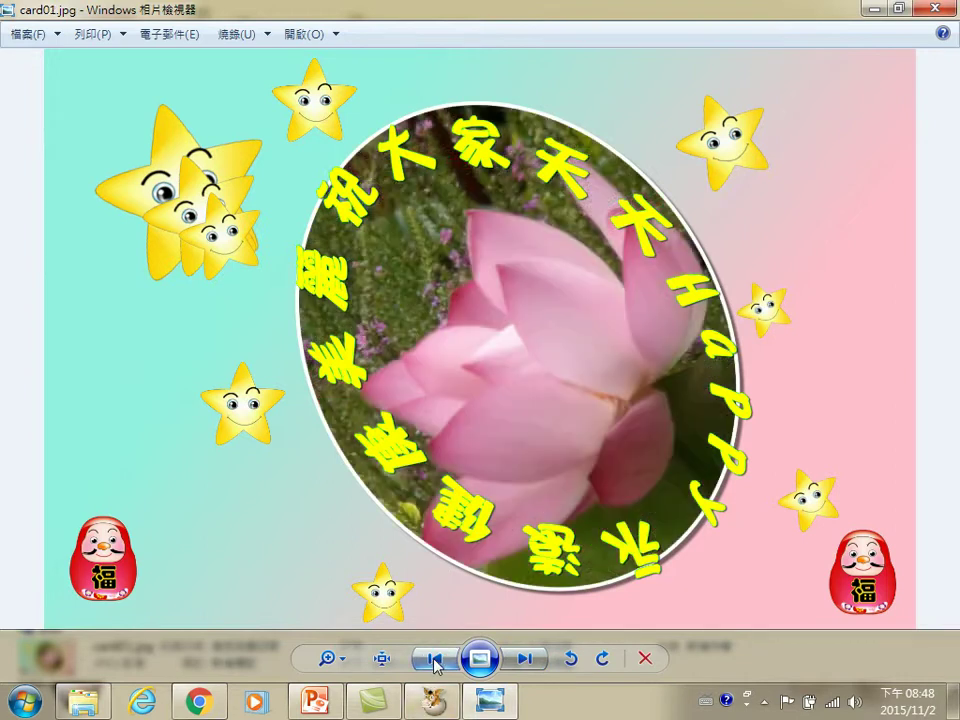
left_click(535, 664)
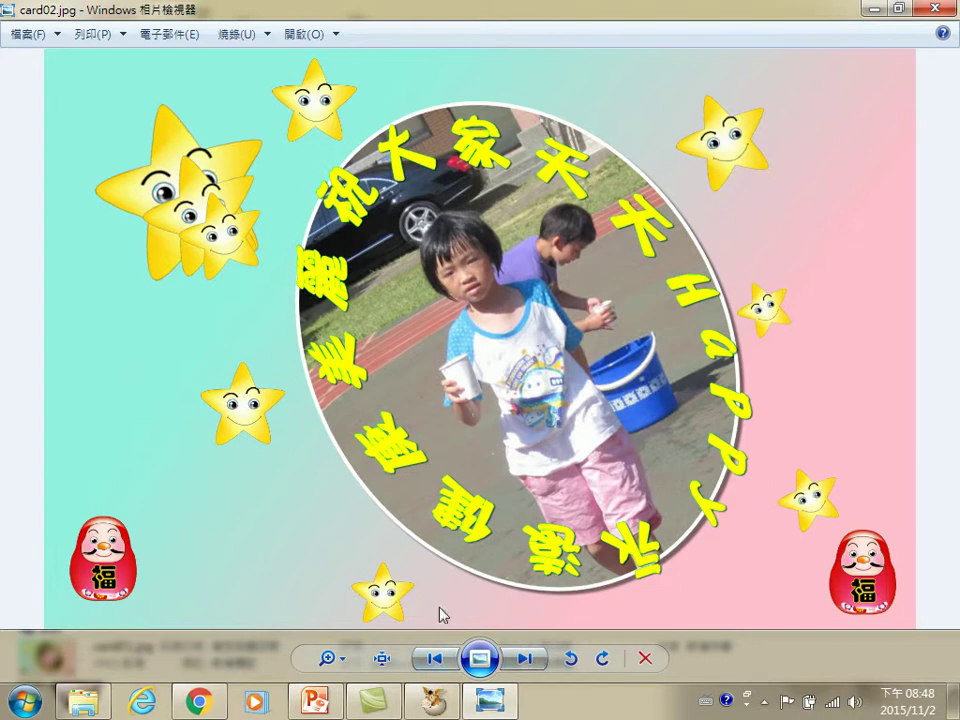
left_click(932, 10)
left_click(433, 700)
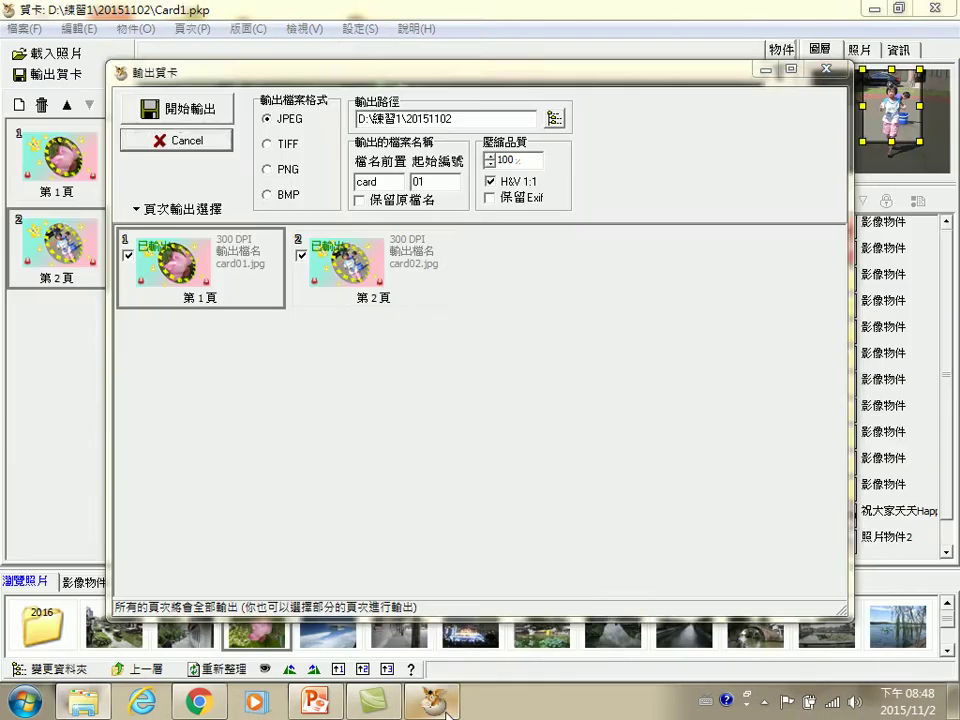
Step: Close the export window and leave the greeting card editor without saving the project again
left_click(826, 68)
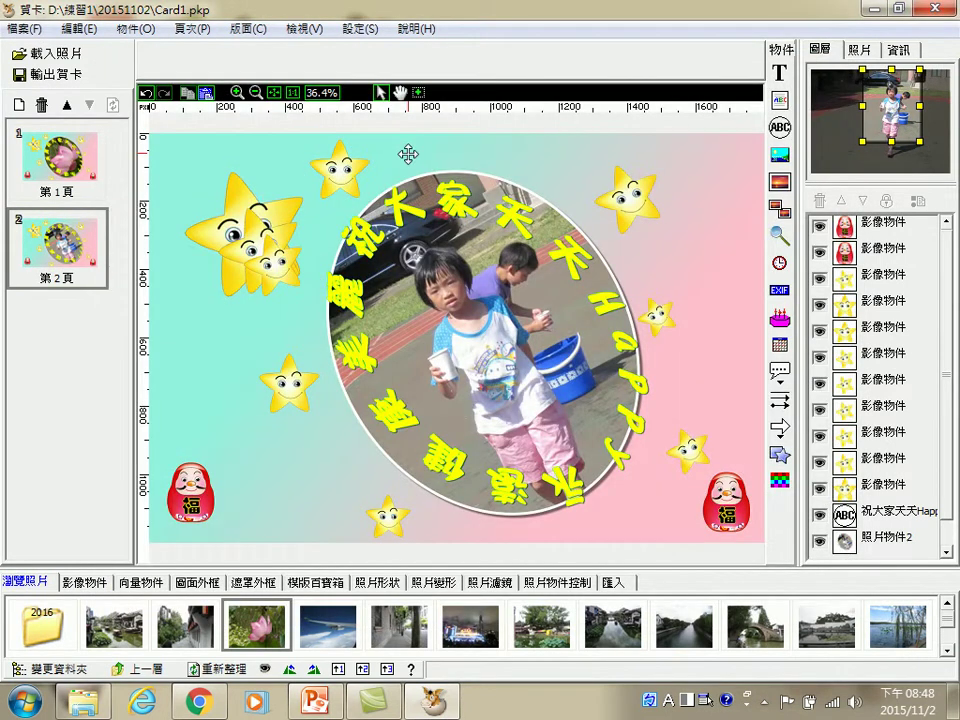
left_click(937, 9)
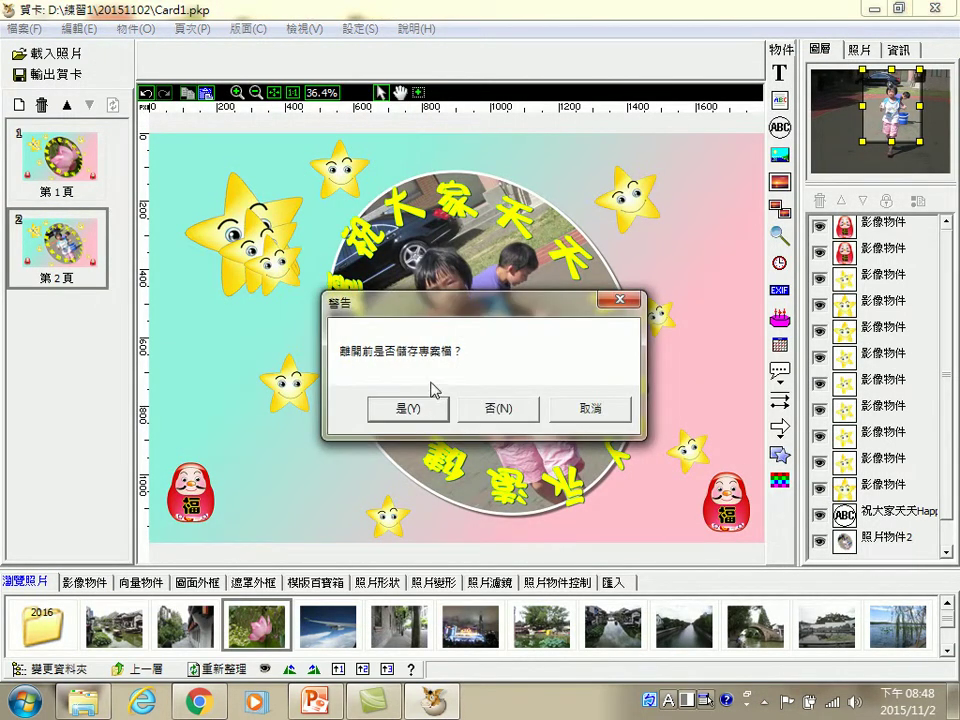
left_click(498, 409)
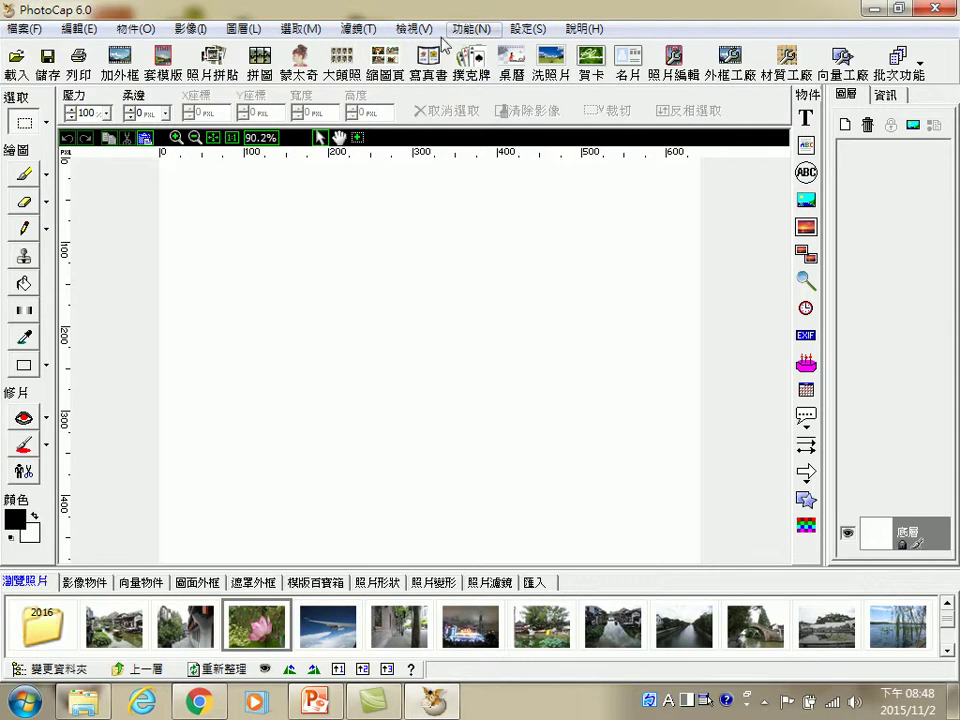
left_click(22, 33)
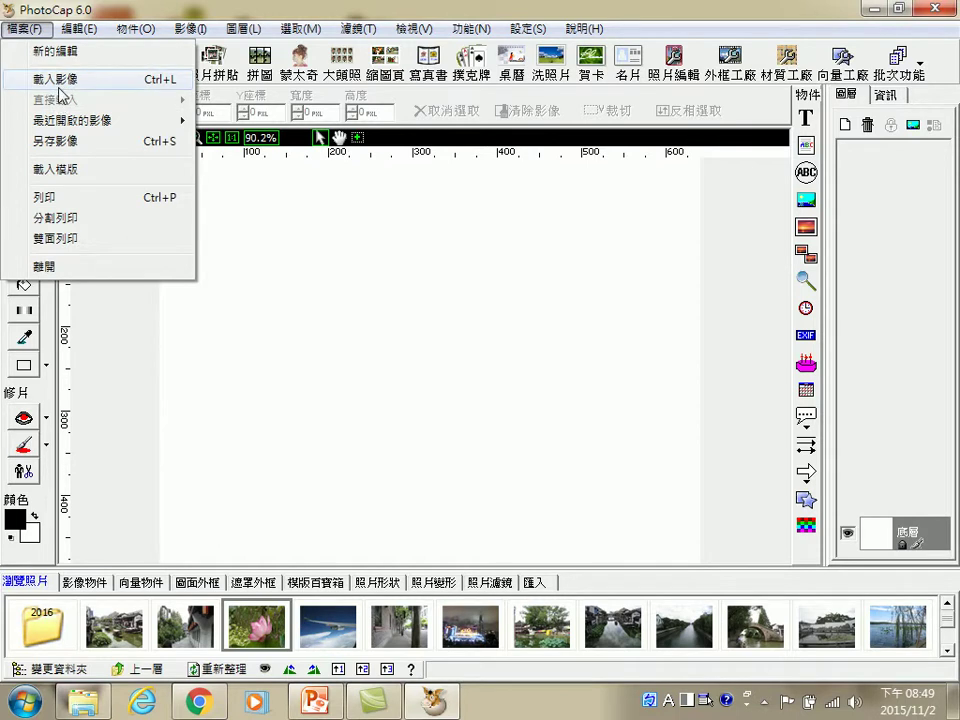
mouse_move(65, 122)
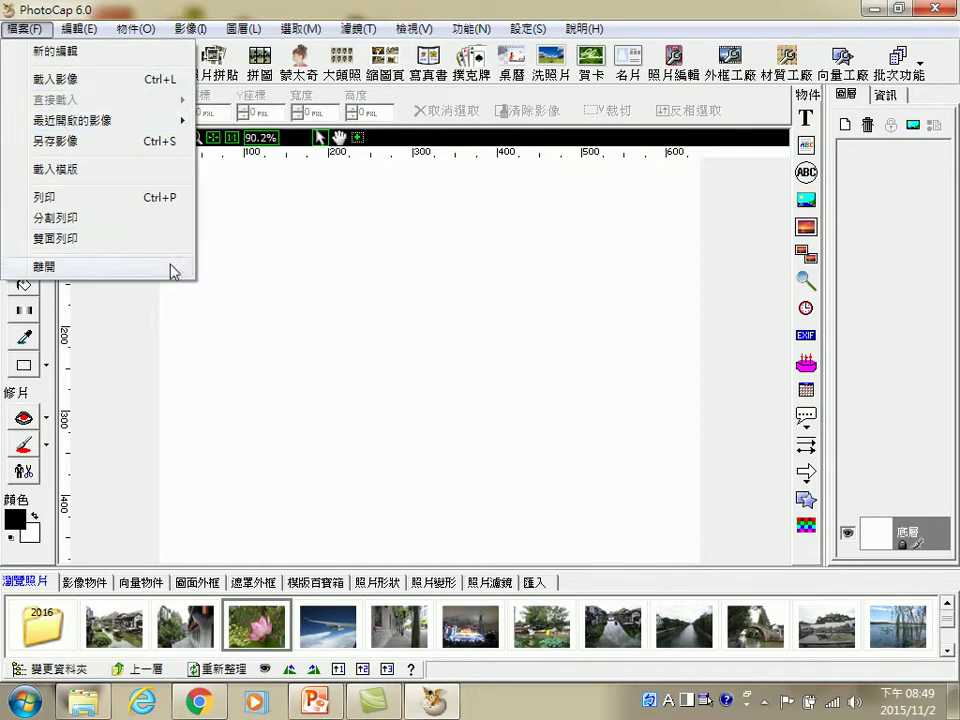
left_click(294, 267)
left_click(77, 28)
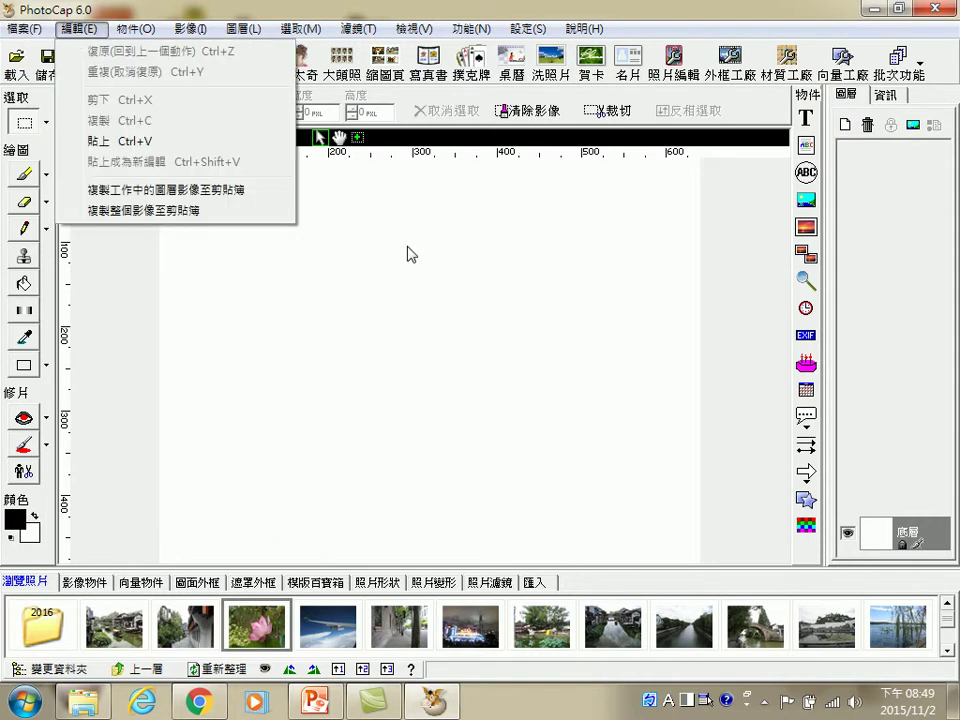